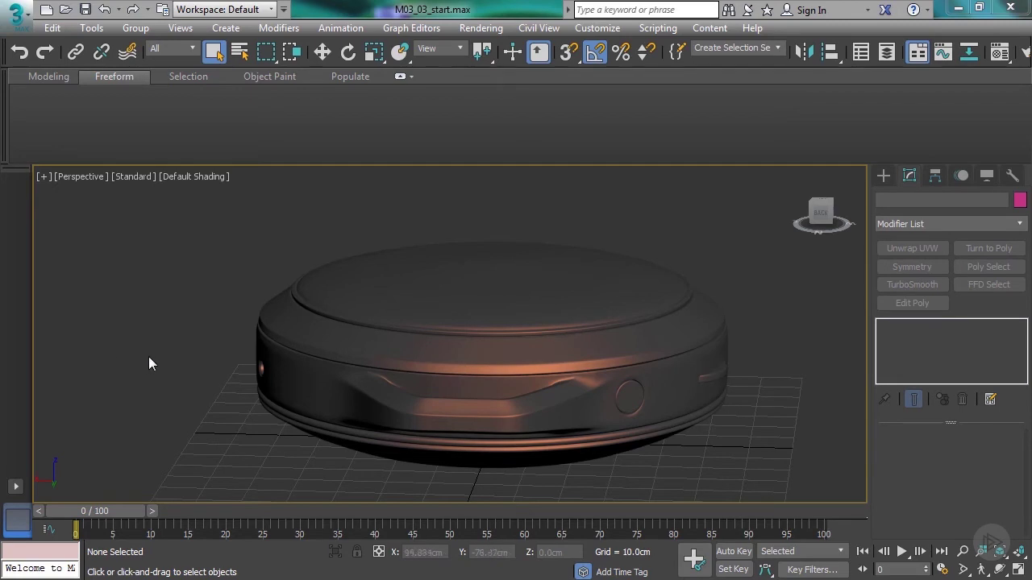
Step: Select the Speaker_base object and display its edged faces
{"action": "left_click", "coordinate": [279, 372]}
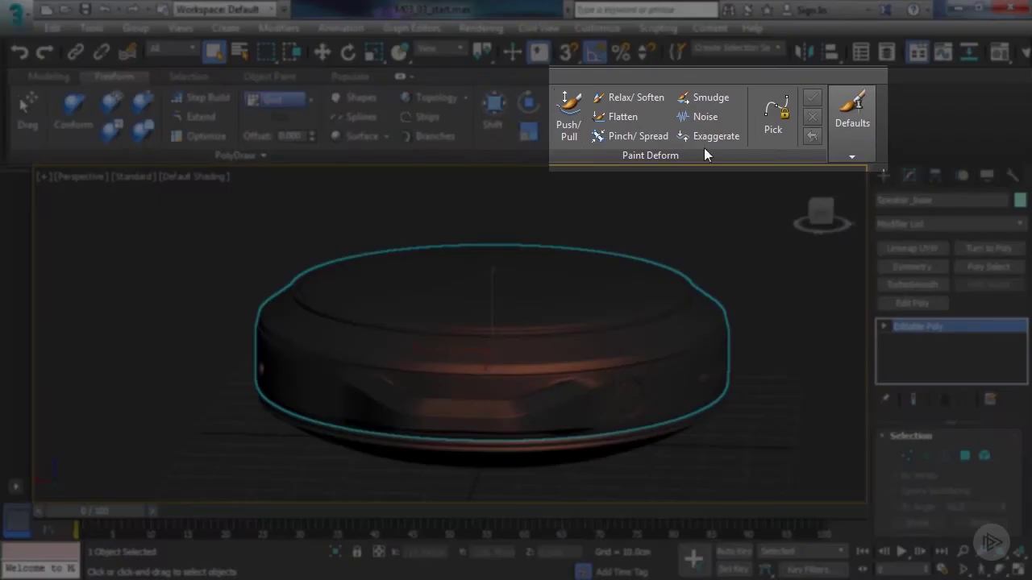
{"action": "middle_click_drag", "start_coordinate": [328, 337], "coordinate": [290, 343]}
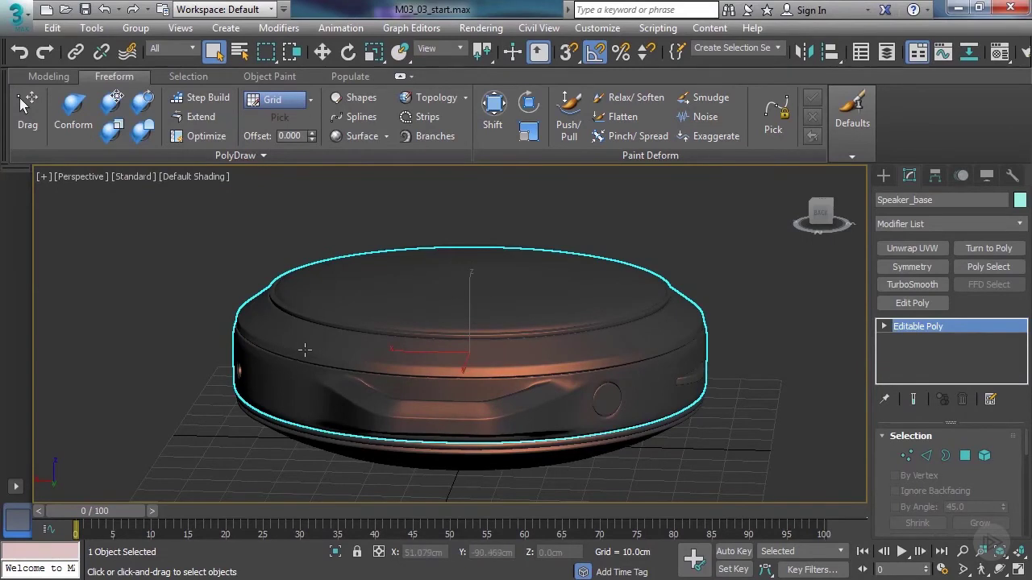
{"action": "key", "text": "F4"}
{"action": "scroll", "coordinate": [274, 345], "scroll_direction": "up", "scroll_amount": 5}
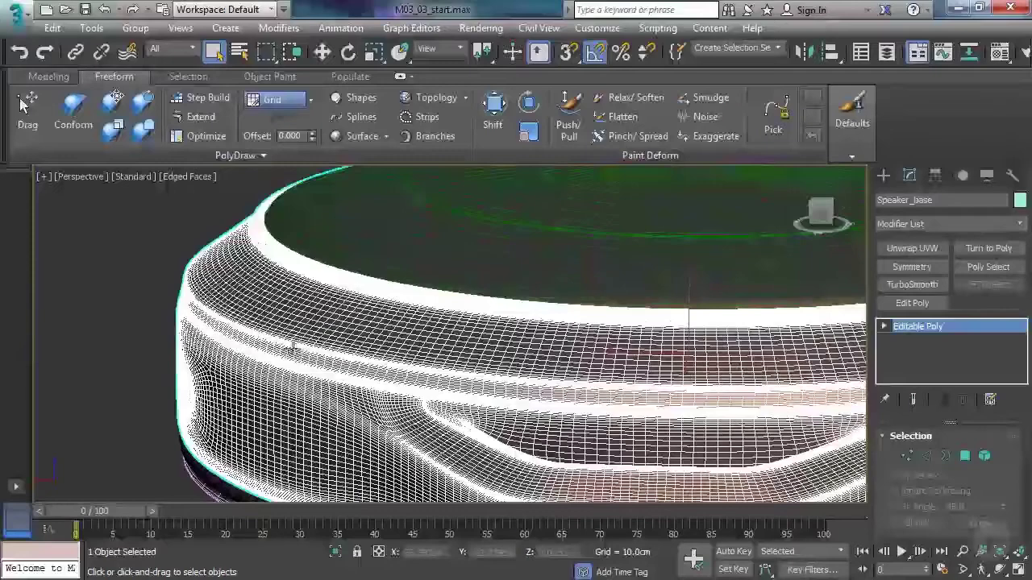
{"action": "scroll", "coordinate": [270, 342], "scroll_direction": "down", "scroll_amount": 5}
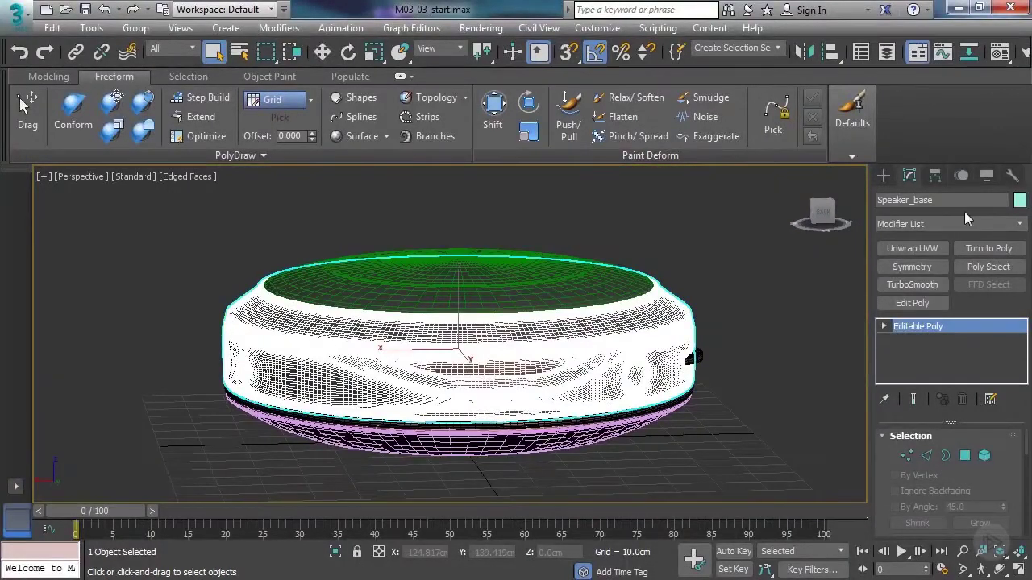
{"action": "double_click", "coordinate": [953, 201]}
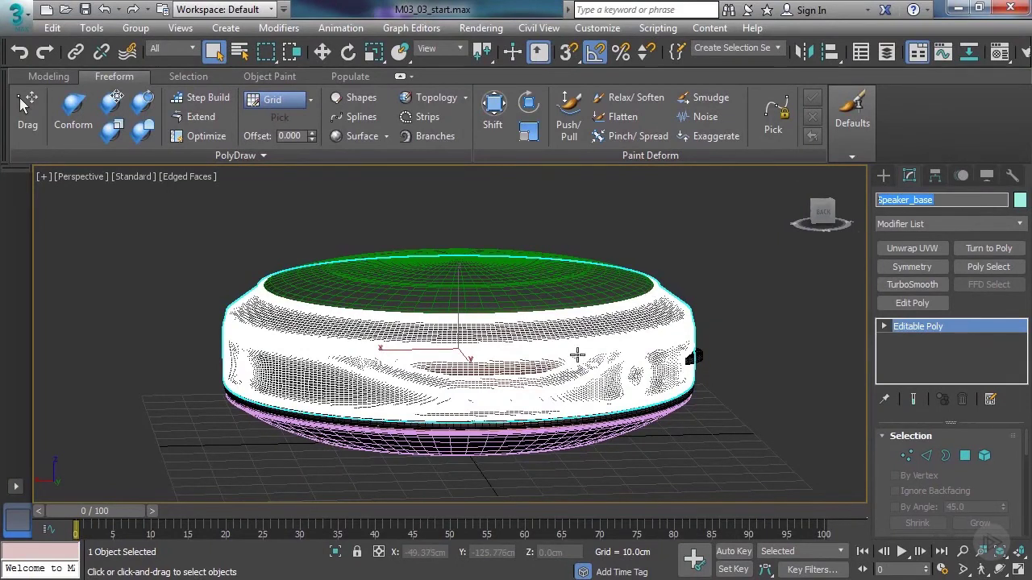
Step: Examine the mesh density around the speaker base's side recess and return to shading without edges
{"action": "scroll", "coordinate": [557, 354], "scroll_direction": "up", "scroll_amount": 5}
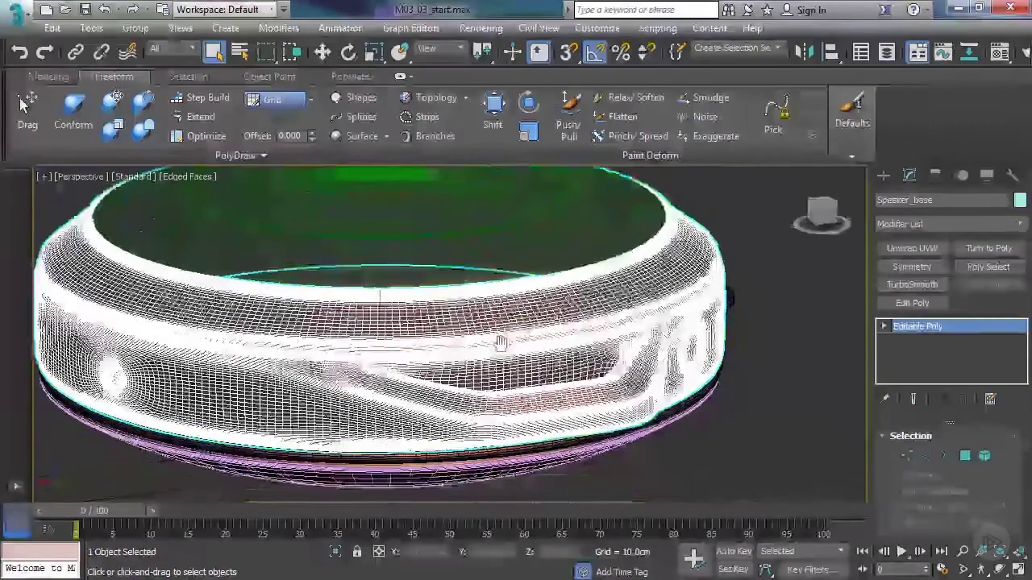
{"action": "middle_click_drag", "start_coordinate": [500, 342], "coordinate": [573, 321], "text": "alt"}
{"action": "scroll", "coordinate": [562, 328], "scroll_direction": "up", "scroll_amount": 3}
{"action": "scroll", "coordinate": [562, 328], "scroll_direction": "down", "scroll_amount": 8}
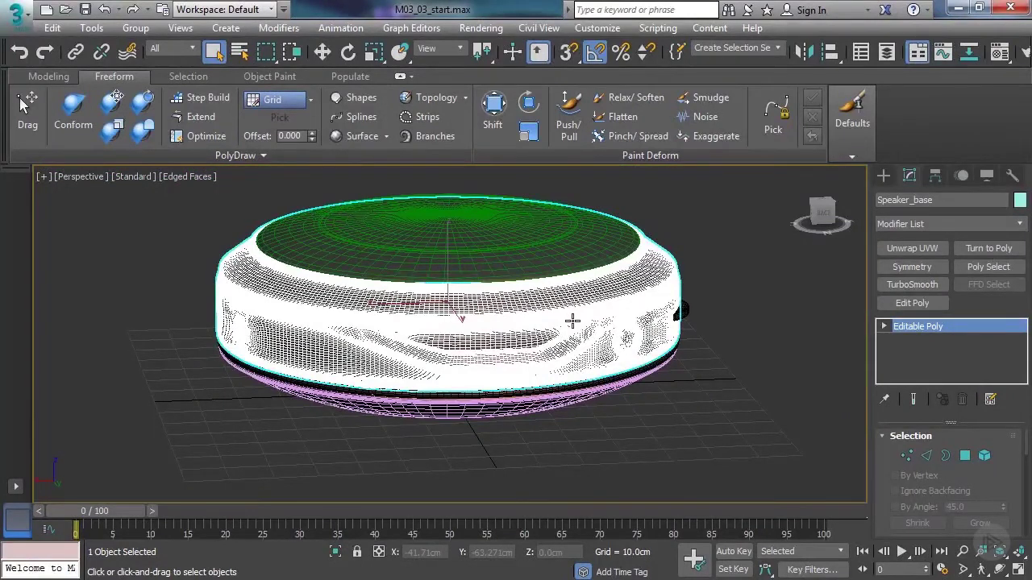
{"action": "middle_click_drag", "start_coordinate": [432, 332], "coordinate": [353, 348], "text": "alt"}
{"action": "key", "text": "F4"}
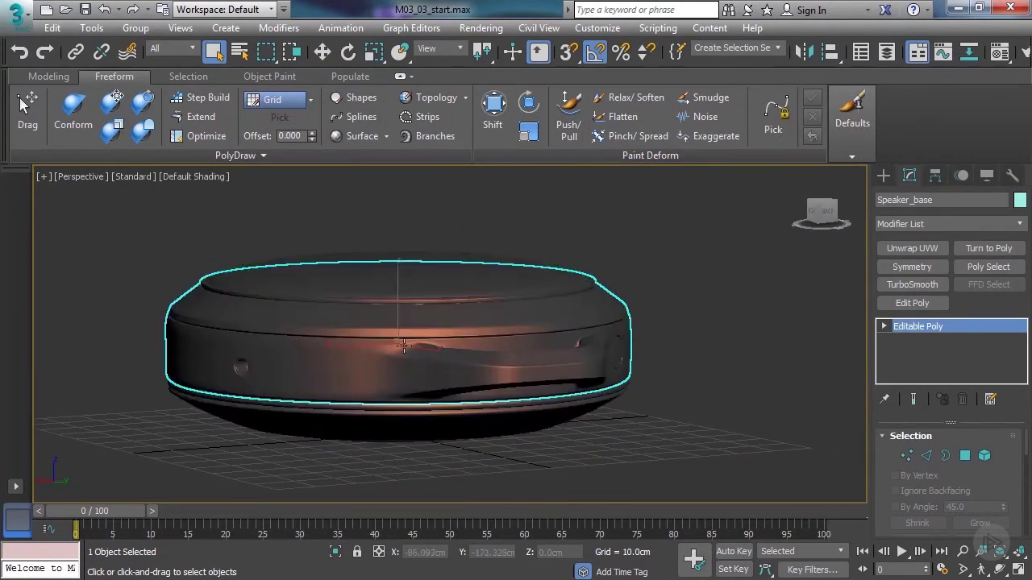
Step: Examine the shaded speaker base's silhouette, side recess and round button from several angles
{"action": "scroll", "coordinate": [395, 346], "scroll_direction": "down", "scroll_amount": 4}
{"action": "middle_click_drag", "start_coordinate": [471, 345], "coordinate": [371, 362], "text": "alt"}
{"action": "scroll", "coordinate": [436, 341], "scroll_direction": "up", "scroll_amount": 3}
{"action": "middle_click_drag", "start_coordinate": [498, 370], "coordinate": [476, 369]}
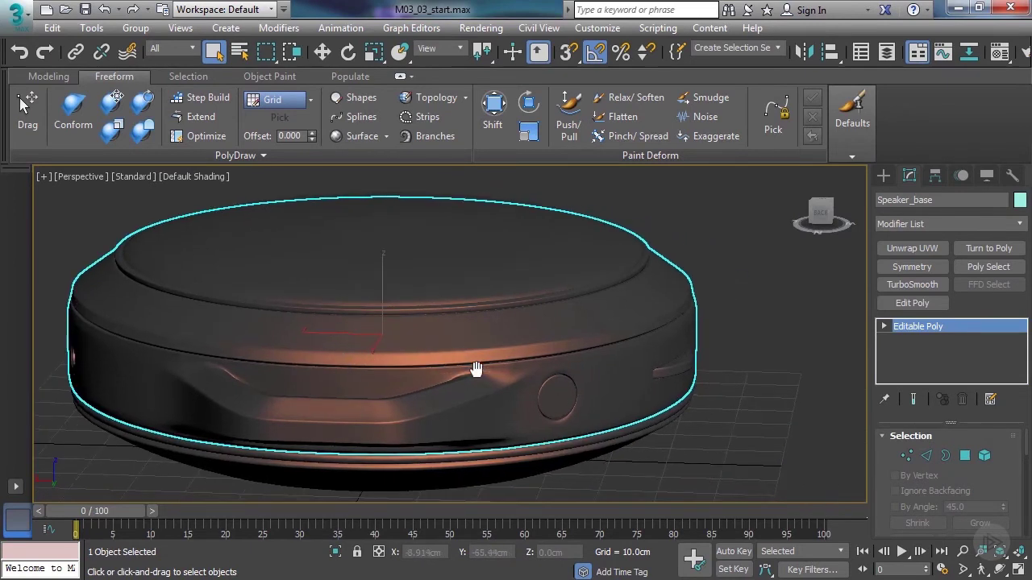
{"action": "middle_click_drag", "start_coordinate": [476, 369], "coordinate": [498, 353], "text": "alt"}
{"action": "middle_click_drag", "start_coordinate": [568, 398], "coordinate": [281, 350], "text": "alt"}
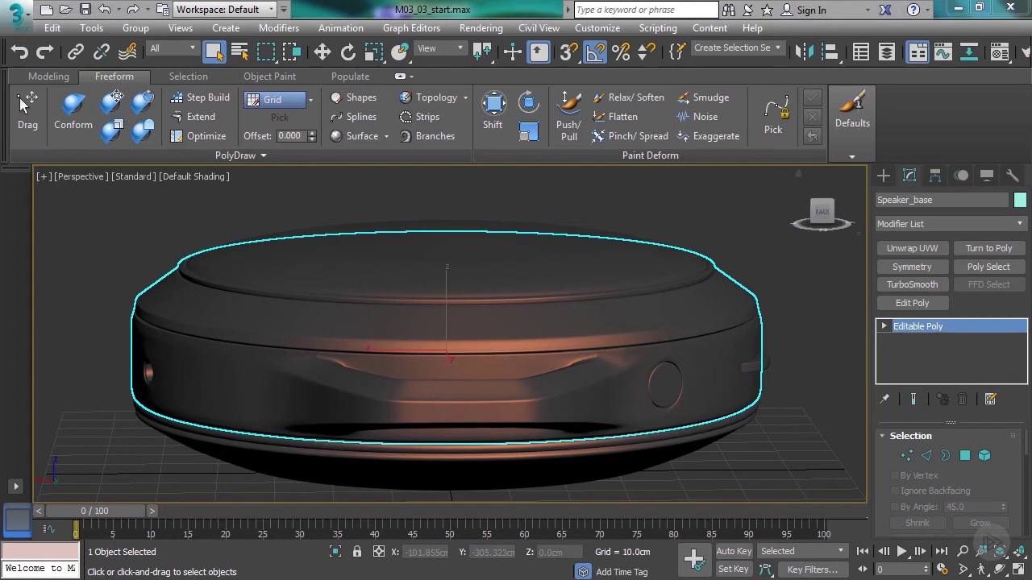
{"action": "middle_click_drag", "start_coordinate": [488, 407], "coordinate": [466, 406]}
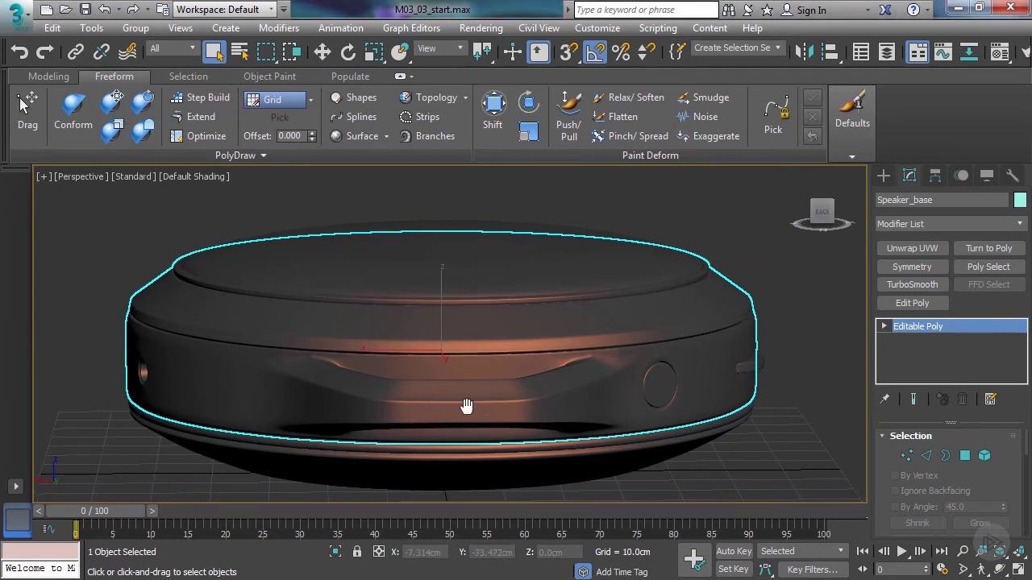
{"action": "middle_click_drag", "start_coordinate": [437, 326], "coordinate": [426, 329]}
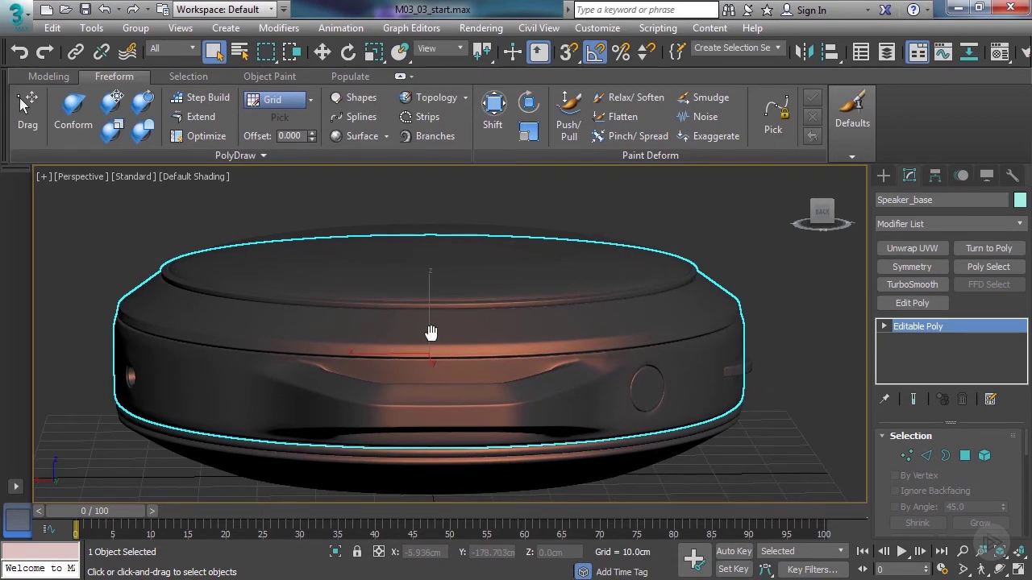
{"action": "middle_click_drag", "start_coordinate": [429, 330], "coordinate": [449, 328]}
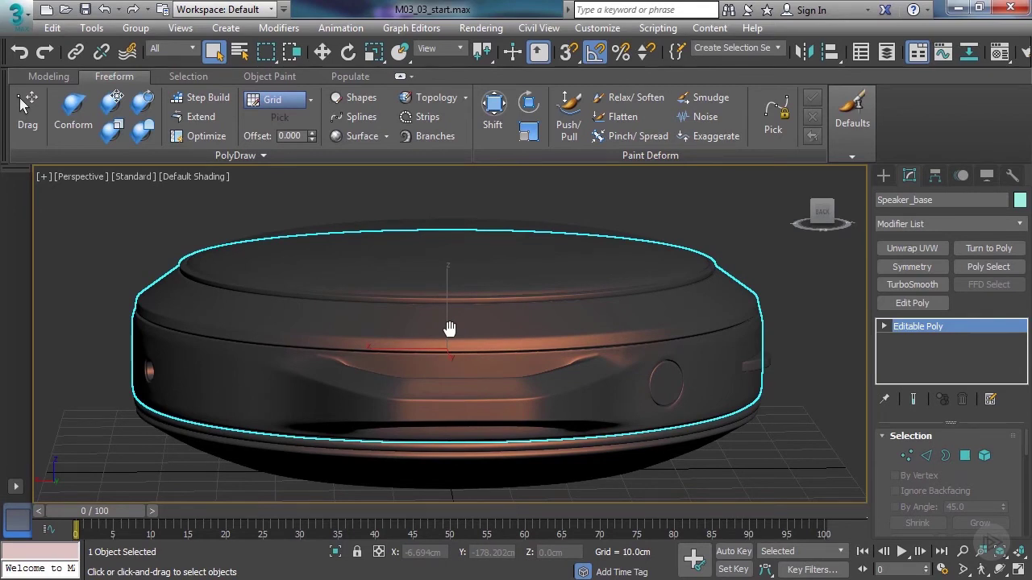
{"action": "middle_click_drag", "start_coordinate": [438, 380], "coordinate": [453, 376]}
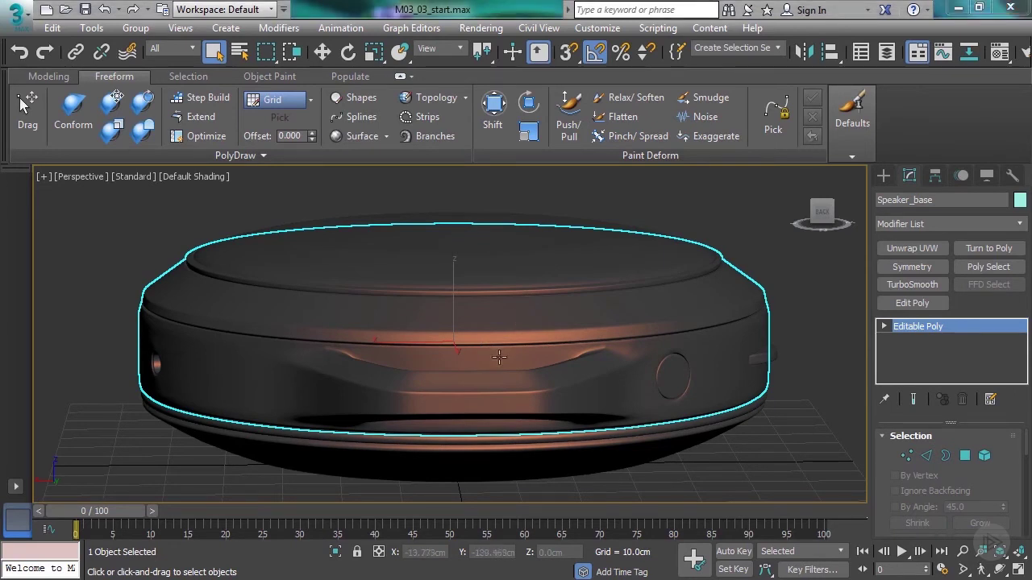
Step: Review the brush defaults options and the load dialog for all brush settings, and close it without loading a file
{"action": "left_click", "coordinate": [861, 125]}
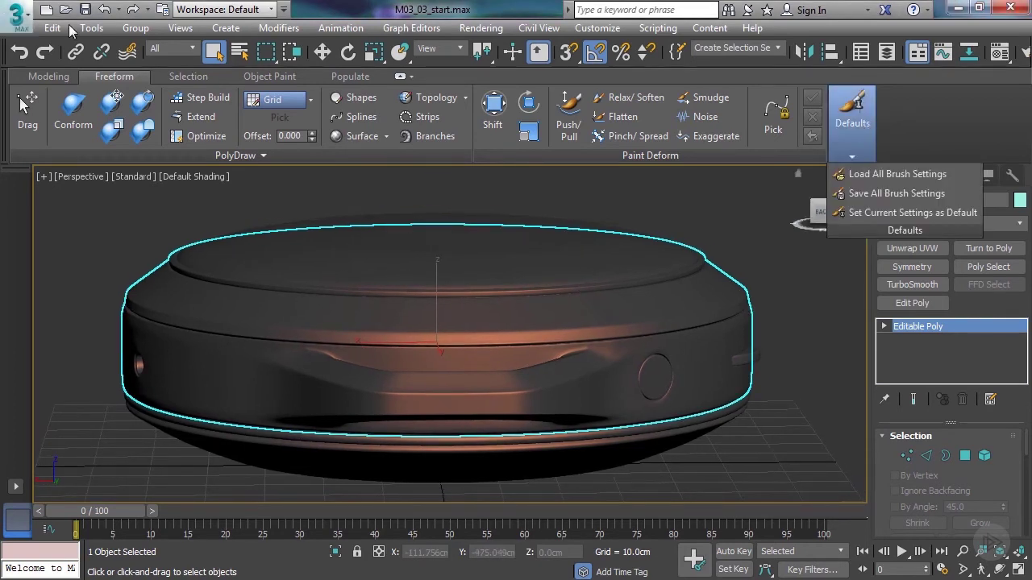
{"action": "left_click", "coordinate": [861, 143]}
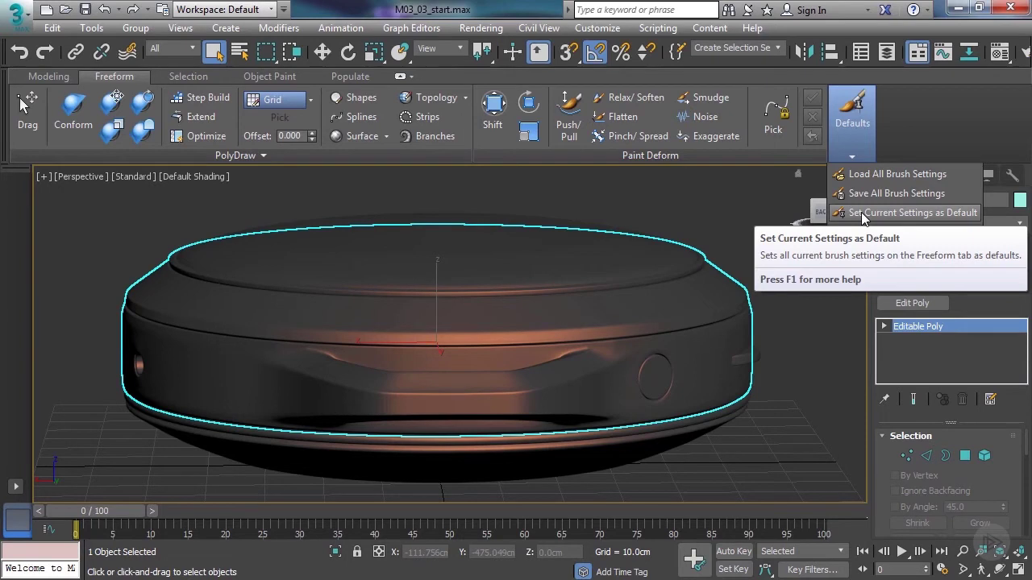
{"action": "left_click", "coordinate": [894, 175]}
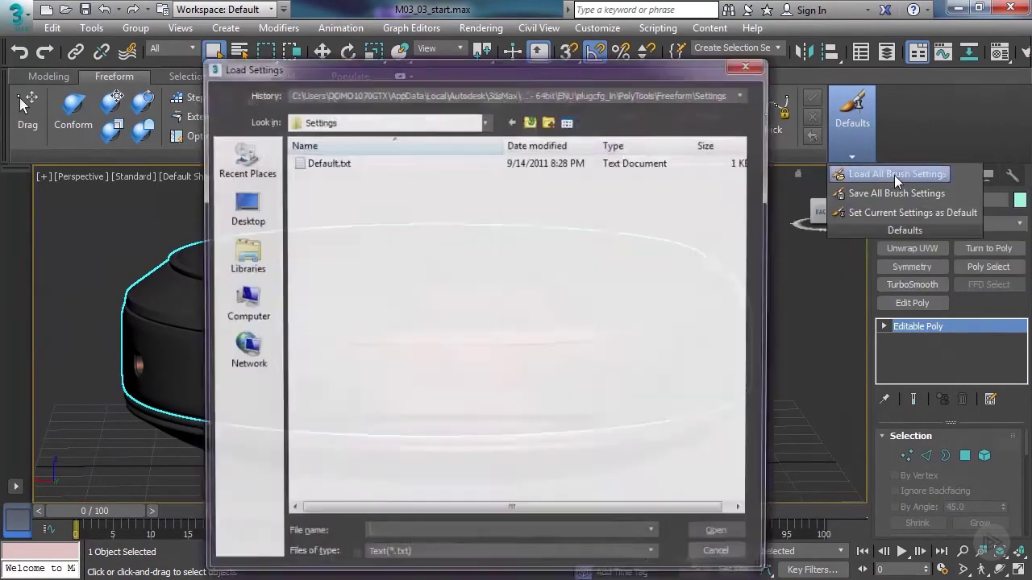
{"action": "left_click", "coordinate": [749, 63]}
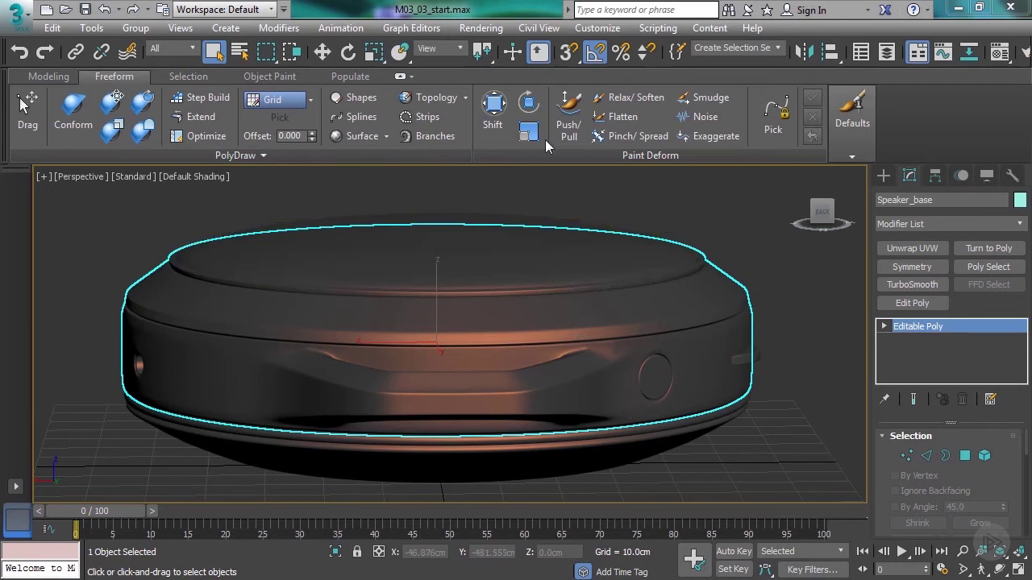
Step: Compare the Shift, Shift Rotate and Shift Scale brushes and read the description of Shift
{"action": "left_click", "coordinate": [495, 108]}
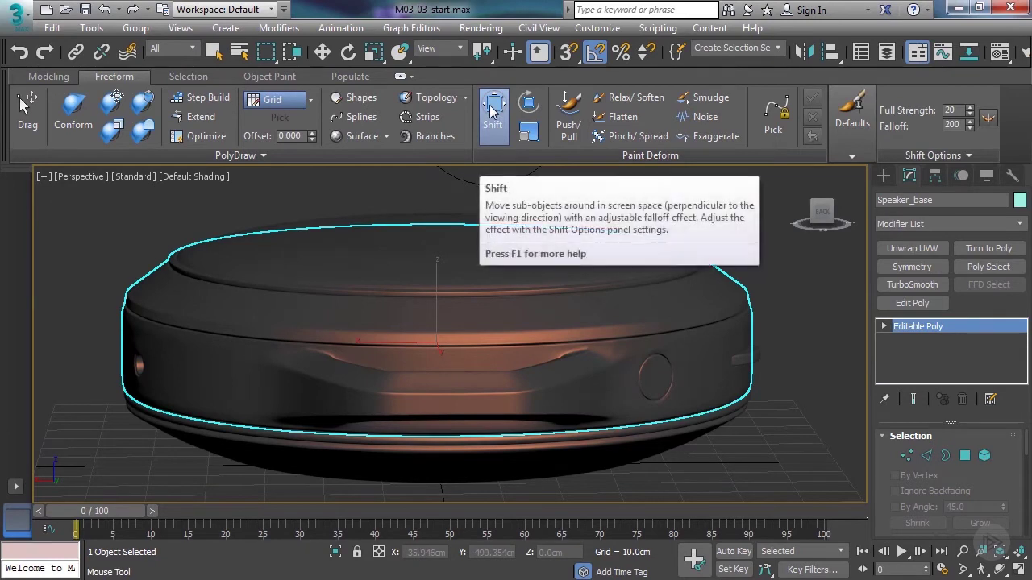
{"action": "left_click", "coordinate": [526, 109]}
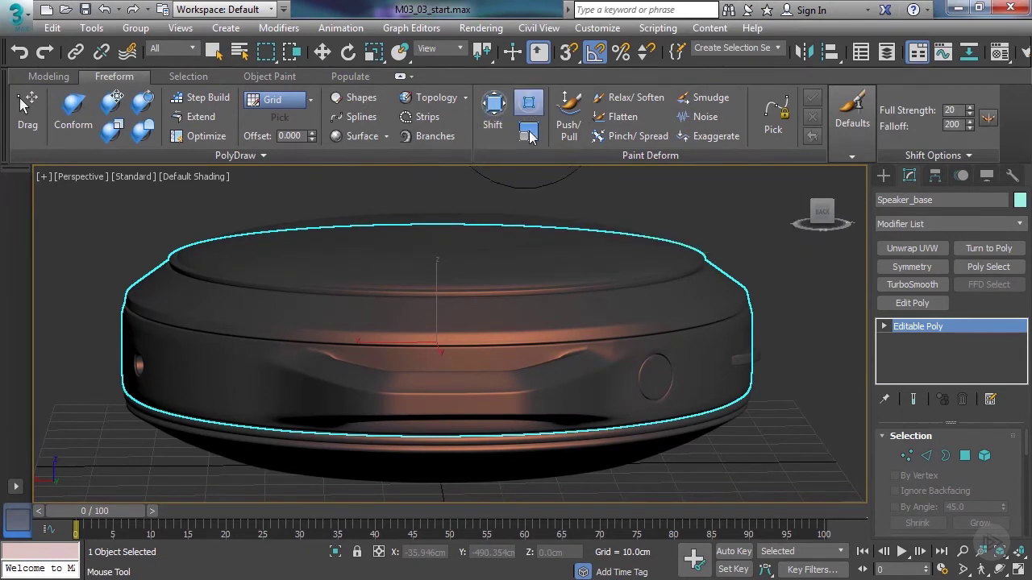
{"action": "left_click", "coordinate": [532, 135]}
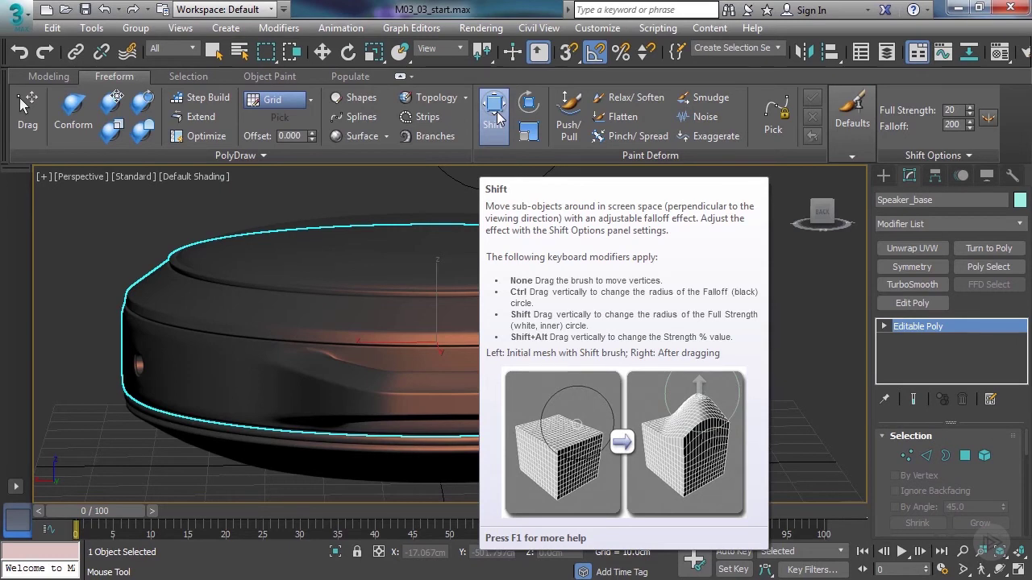
Step: Try the Shift brush on the side of the speaker base
{"action": "left_click", "coordinate": [497, 117]}
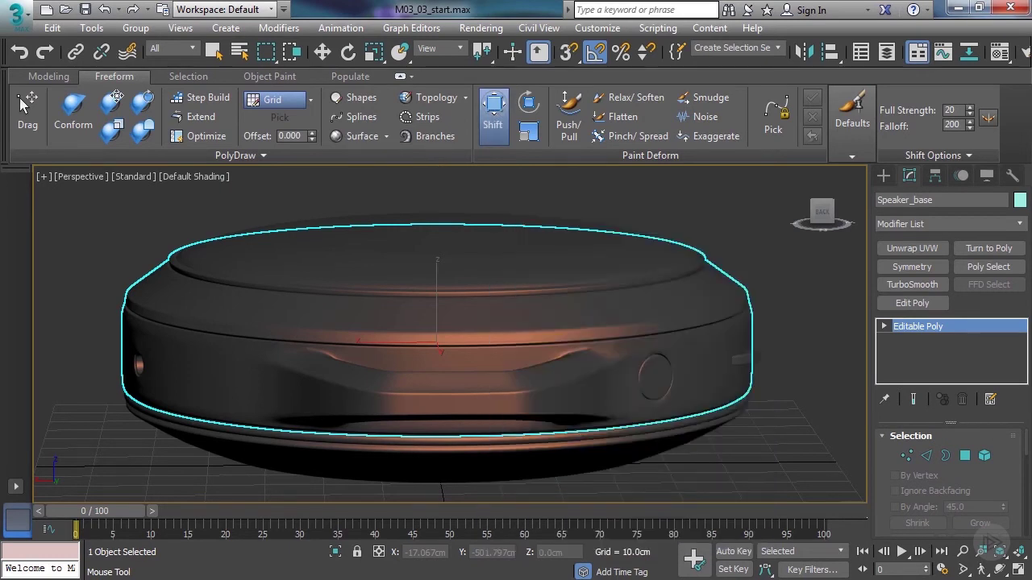
{"action": "middle_click_drag", "start_coordinate": [631, 329], "coordinate": [567, 362], "text": "alt"}
{"action": "mouse_move", "coordinate": [574, 352]}
{"action": "left_mouse_down"}
{"action": "mouse_move", "coordinate": [553, 353]}
{"action": "mouse_move", "coordinate": [569, 344]}
{"action": "mouse_move", "coordinate": [556, 350]}
{"action": "mouse_move", "coordinate": [591, 364]}
{"action": "mouse_move", "coordinate": [572, 375]}
{"action": "mouse_move", "coordinate": [581, 372]}
{"action": "mouse_move", "coordinate": [548, 348]}
{"action": "mouse_move", "coordinate": [559, 345]}
{"action": "mouse_move", "coordinate": [588, 367]}
{"action": "mouse_move", "coordinate": [555, 353]}
{"action": "mouse_move", "coordinate": [524, 357]}
{"action": "mouse_move", "coordinate": [560, 341]}
{"action": "mouse_move", "coordinate": [552, 345]}
{"action": "left_mouse_up"}
{"action": "middle_click_drag", "start_coordinate": [503, 348], "coordinate": [532, 335], "text": "alt"}
{"action": "middle_click_drag", "start_coordinate": [481, 334], "coordinate": [521, 353]}
Step: Try the Shift Rotate and Shift Scale brushes on the upper bevel of the speaker base
{"action": "left_click", "coordinate": [528, 103]}
{"action": "mouse_move", "coordinate": [348, 282]}
{"action": "middle_mouse_down", "text": "alt"}
{"action": "mouse_move", "coordinate": [346, 314]}
{"action": "mouse_move", "coordinate": [475, 255]}
{"action": "middle_mouse_up", "text": "alt"}
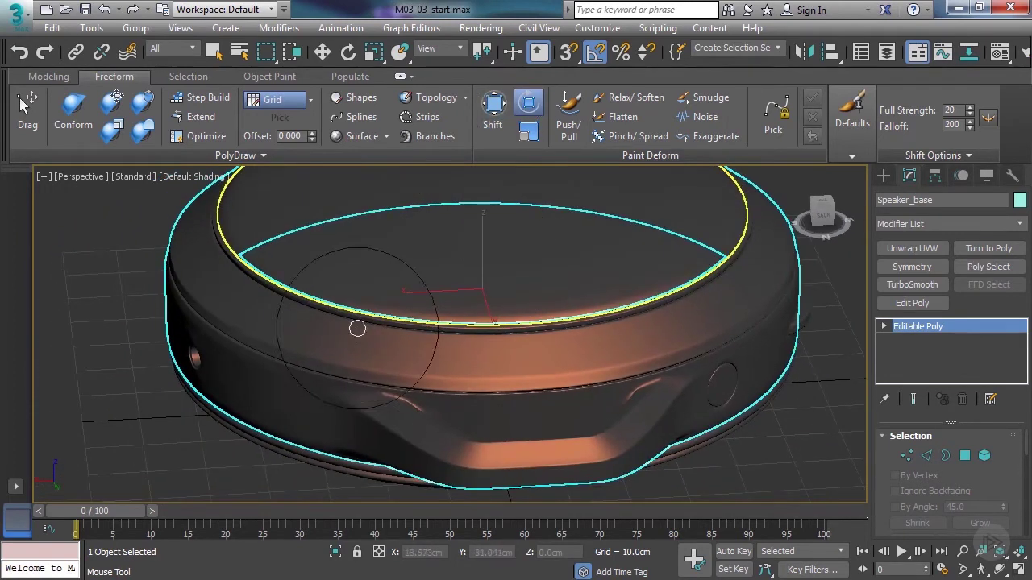
{"action": "mouse_move", "coordinate": [328, 357]}
{"action": "left_mouse_down"}
{"action": "mouse_move", "coordinate": [330, 378]}
{"action": "mouse_move", "coordinate": [292, 346]}
{"action": "mouse_move", "coordinate": [300, 320]}
{"action": "mouse_move", "coordinate": [297, 387]}
{"action": "mouse_move", "coordinate": [295, 348]}
{"action": "mouse_move", "coordinate": [313, 328]}
{"action": "mouse_move", "coordinate": [299, 357]}
{"action": "mouse_move", "coordinate": [299, 293]}
{"action": "left_mouse_up"}
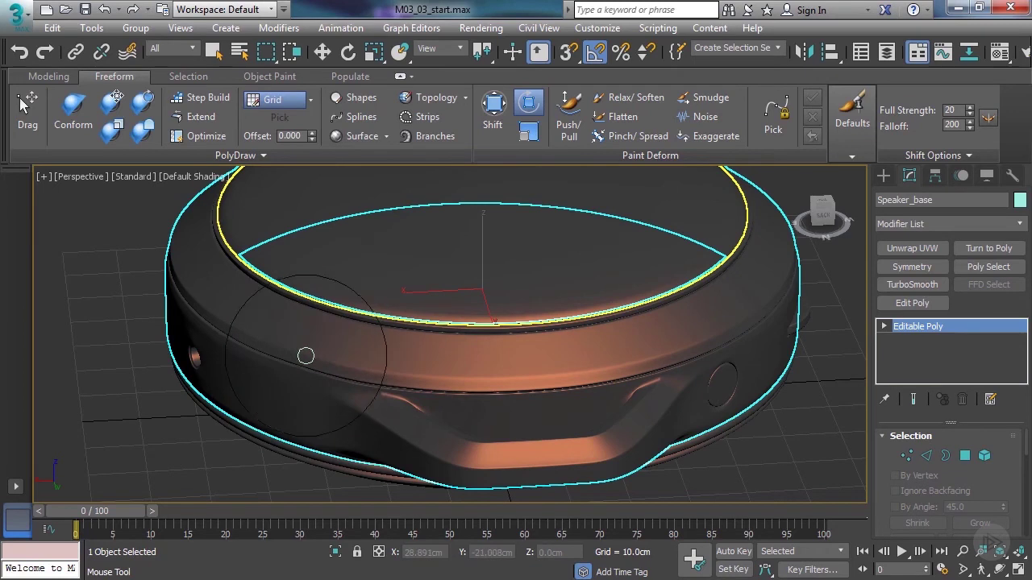
{"action": "middle_click_drag", "start_coordinate": [406, 285], "coordinate": [378, 305]}
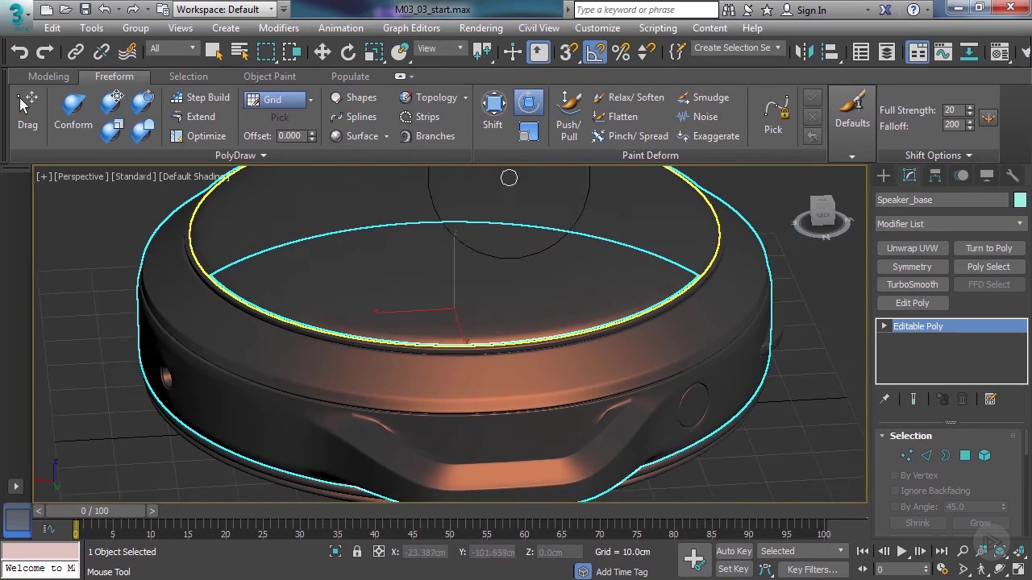
{"action": "left_click", "coordinate": [528, 133]}
{"action": "mouse_move", "coordinate": [681, 316]}
{"action": "left_mouse_down"}
{"action": "mouse_move", "coordinate": [681, 272]}
{"action": "mouse_move", "coordinate": [656, 316]}
{"action": "mouse_move", "coordinate": [653, 300]}
{"action": "mouse_move", "coordinate": [656, 369]}
{"action": "mouse_move", "coordinate": [683, 419]}
{"action": "mouse_move", "coordinate": [684, 330]}
{"action": "mouse_move", "coordinate": [696, 320]}
{"action": "mouse_move", "coordinate": [669, 241]}
{"action": "mouse_move", "coordinate": [645, 350]}
{"action": "mouse_move", "coordinate": [656, 276]}
{"action": "mouse_move", "coordinate": [647, 270]}
{"action": "mouse_move", "coordinate": [656, 377]}
{"action": "mouse_move", "coordinate": [666, 334]}
{"action": "mouse_move", "coordinate": [673, 341]}
{"action": "mouse_move", "coordinate": [670, 361]}
{"action": "mouse_move", "coordinate": [654, 350]}
{"action": "left_mouse_up"}
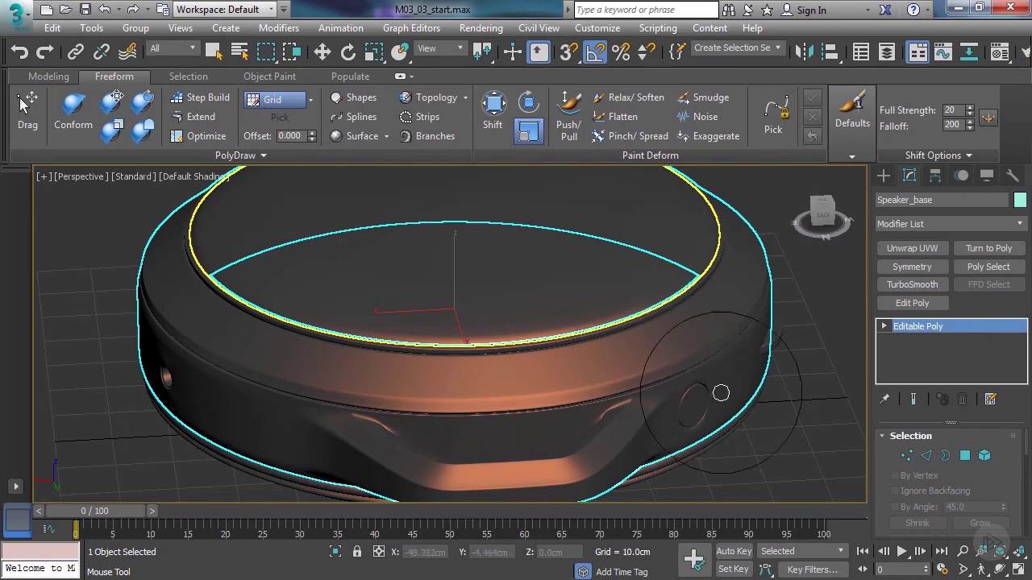
Step: Activate the Shift brush and reduce its falloff to 52
{"action": "left_click", "coordinate": [493, 104]}
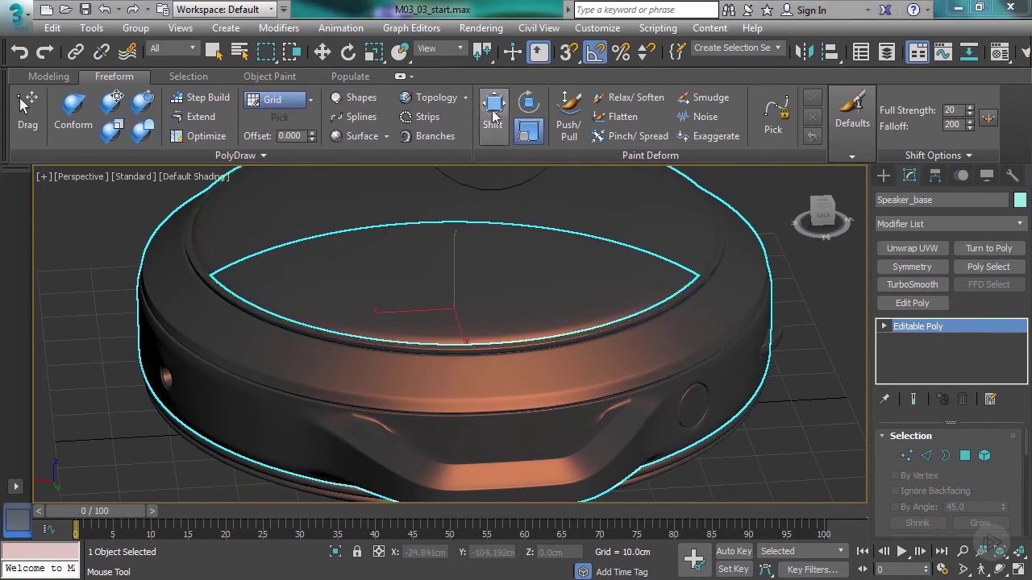
{"action": "left_click_drag", "start_coordinate": [525, 306], "coordinate": [522, 306], "text": "ctrl+shift"}
{"action": "left_click_drag", "start_coordinate": [522, 307], "coordinate": [523, 307], "text": "ctrl+shift"}
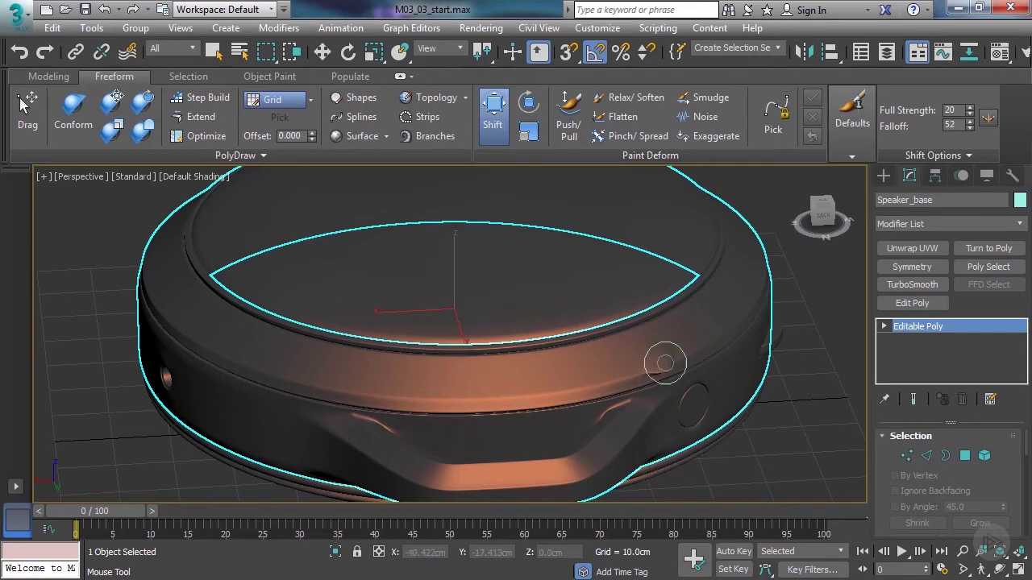
Step: Form a row of small dents along the upper bevel with the Shift brush
{"action": "left_click_drag", "start_coordinate": [702, 338], "coordinate": [721, 324]}
{"action": "left_click_drag", "start_coordinate": [628, 351], "coordinate": [525, 370]}
{"action": "left_click_drag", "start_coordinate": [476, 377], "coordinate": [456, 382]}
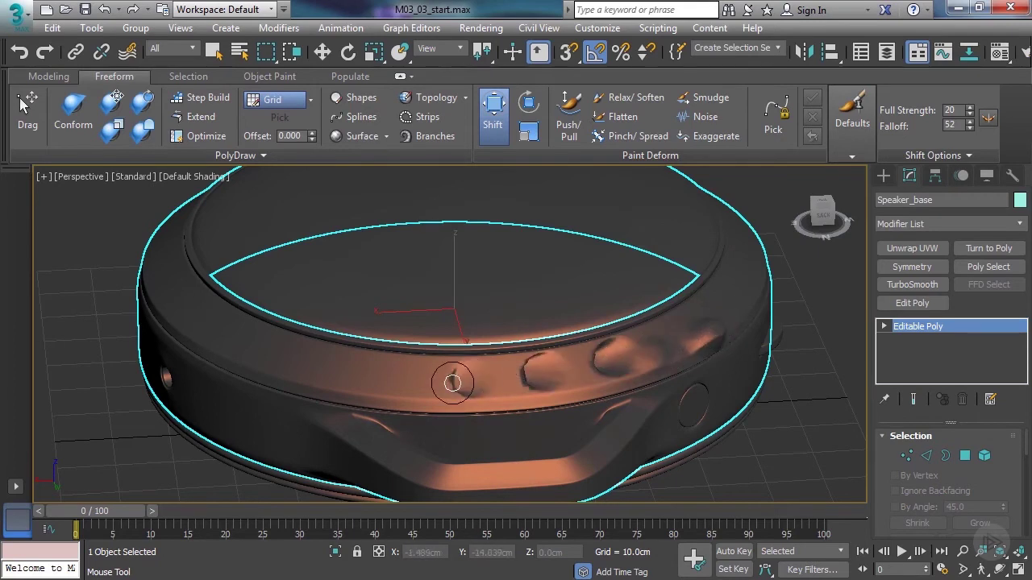
Step: Undo the latest Shift dents on the upper bevel
{"action": "key", "text": "ctrl+z"}
{"action": "key", "text": "ctrl+z"}
{"action": "key", "text": "ctrl+z"}
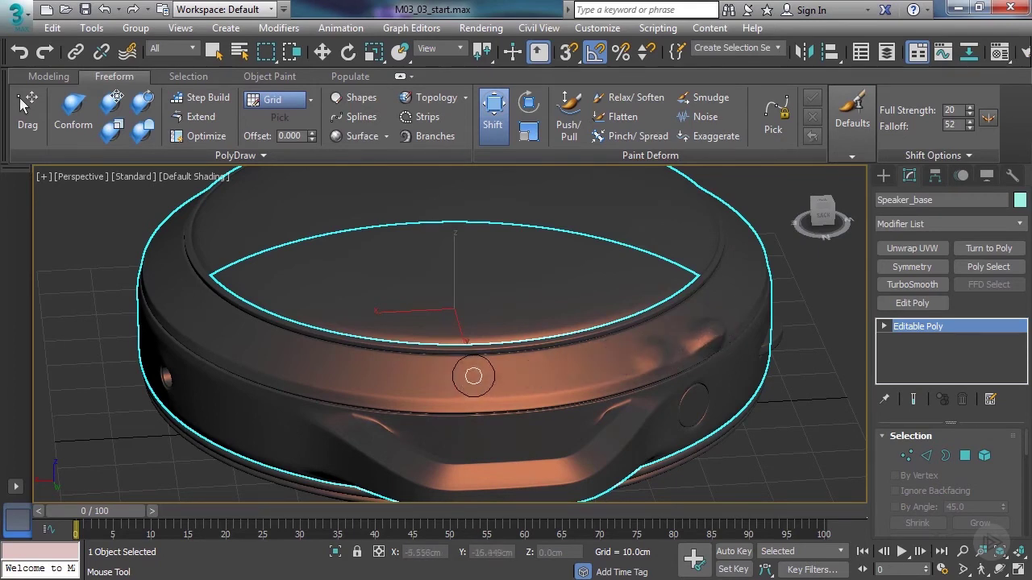
Step: Toggle the Shift brush option beside Full Strength and Falloff, and show the extended options with Strength %
{"action": "left_click", "coordinate": [839, 155]}
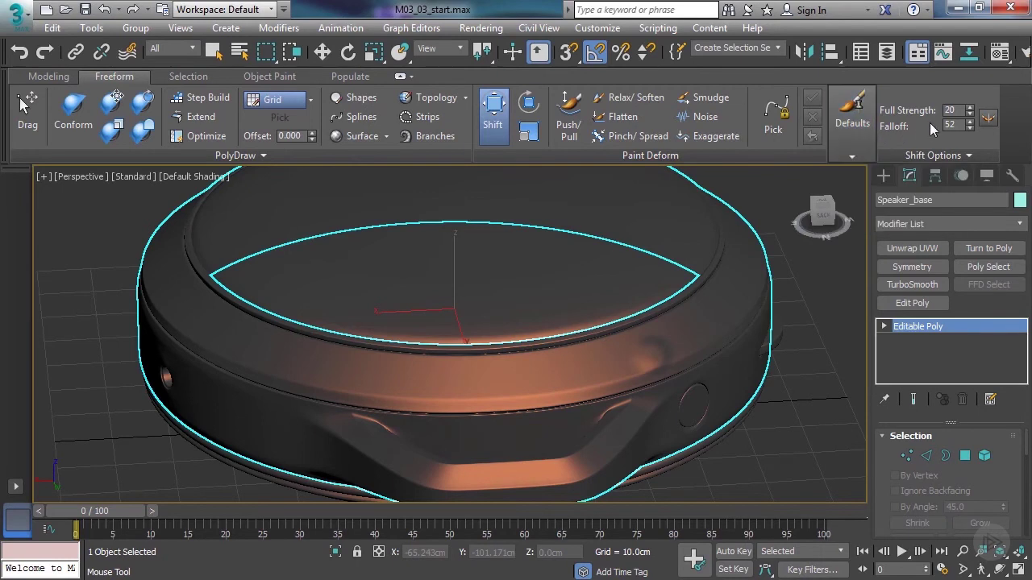
{"action": "mouse_move", "coordinate": [918, 117]}
{"action": "left_click", "coordinate": [987, 120]}
{"action": "left_click", "coordinate": [950, 156]}
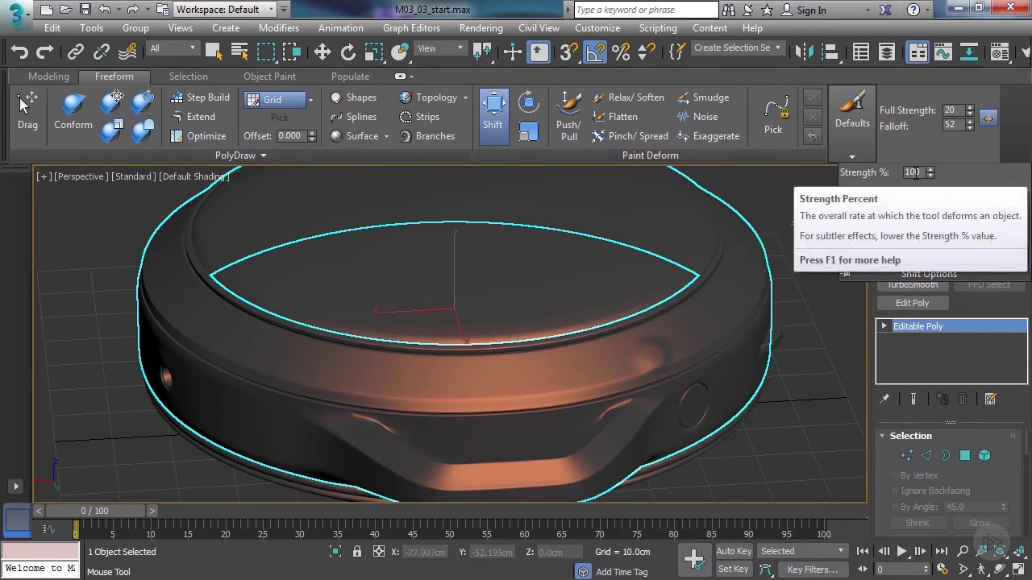
Step: Try the Shift brush with the changed option on the upper bevel above the recess and round button
{"action": "middle_click_drag", "start_coordinate": [587, 325], "coordinate": [555, 328]}
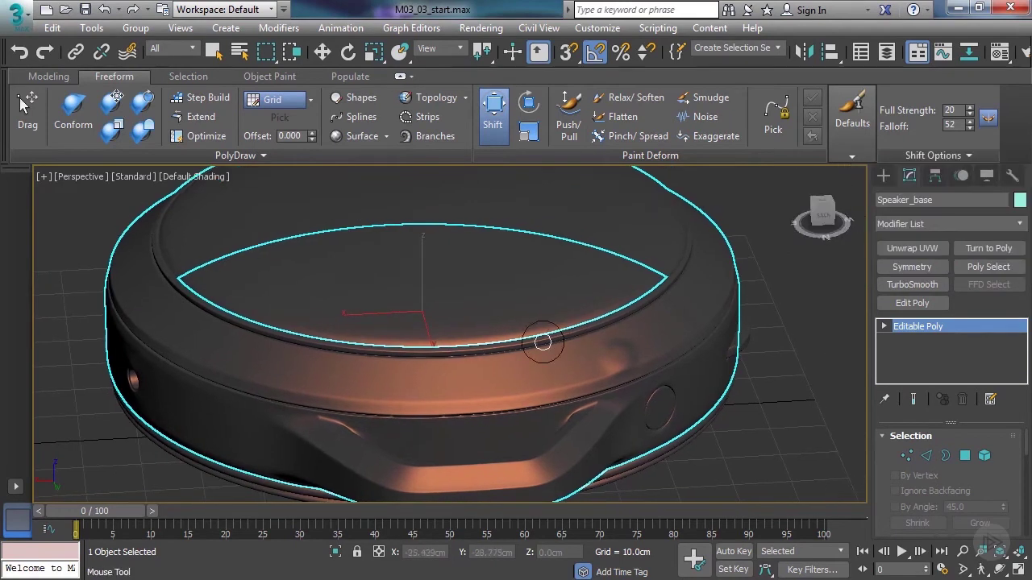
{"action": "mouse_move", "coordinate": [553, 383]}
{"action": "left_mouse_down"}
{"action": "mouse_move", "coordinate": [557, 373]}
{"action": "mouse_move", "coordinate": [580, 378]}
{"action": "mouse_move", "coordinate": [553, 385]}
{"action": "mouse_move", "coordinate": [551, 376]}
{"action": "left_mouse_up"}
{"action": "mouse_move", "coordinate": [693, 350]}
{"action": "left_mouse_down"}
{"action": "mouse_move", "coordinate": [692, 337]}
{"action": "mouse_move", "coordinate": [691, 350]}
{"action": "mouse_move", "coordinate": [731, 301]}
{"action": "left_mouse_up"}
Step: Undo all remaining Shift deformations on the speaker base
{"action": "key", "text": "ctrl+z"}
{"action": "key", "text": "ctrl+z"}
{"action": "key", "text": "ctrl+z"}
{"action": "key", "text": "ctrl+z"}
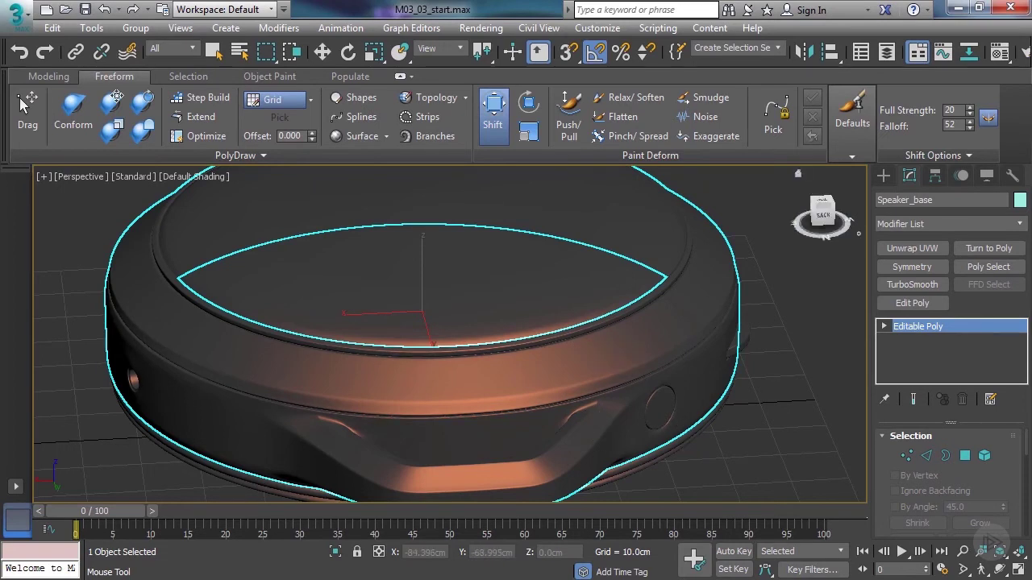
Step: Enlarge the Shift brush to a Full Strength of 98 and a Falloff of 116
{"action": "mouse_move", "coordinate": [432, 386]}
{"action": "left_mouse_down", "text": "ctrl+shift"}
{"action": "mouse_move", "coordinate": [432, 353]}
{"action": "mouse_move", "coordinate": [431, 385]}
{"action": "mouse_move", "coordinate": [436, 353]}
{"action": "mouse_move", "coordinate": [421, 364]}
{"action": "mouse_move", "coordinate": [454, 387]}
{"action": "mouse_move", "coordinate": [422, 369]}
{"action": "mouse_move", "coordinate": [526, 357]}
{"action": "left_mouse_up", "text": "ctrl+shift"}
{"action": "key", "text": "ctrl+z"}
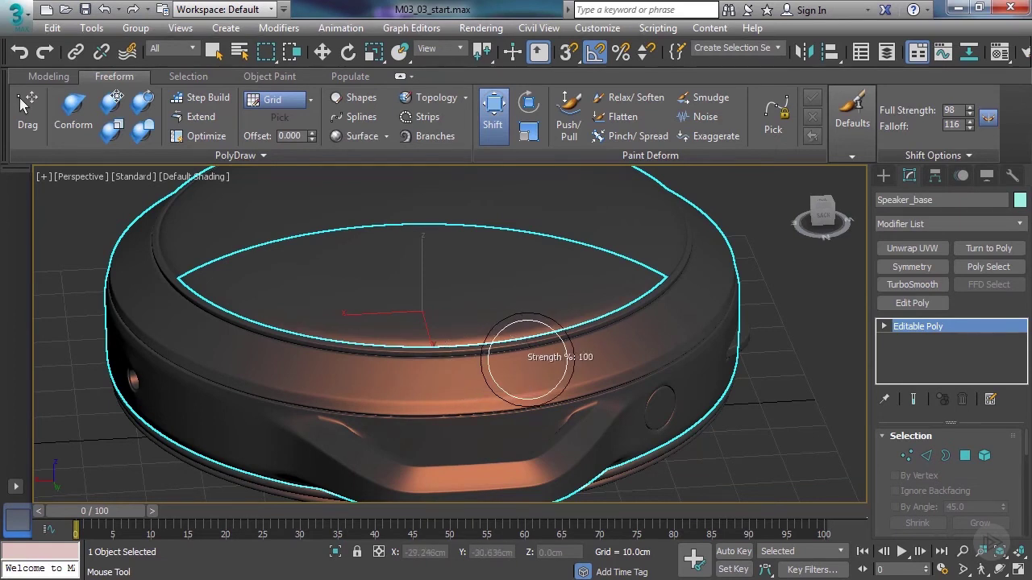
Step: Leave the Shift brush and activate the Push/Pull brush for the speaker base
{"action": "middle_click_drag", "start_coordinate": [485, 377], "coordinate": [508, 346], "text": "alt"}
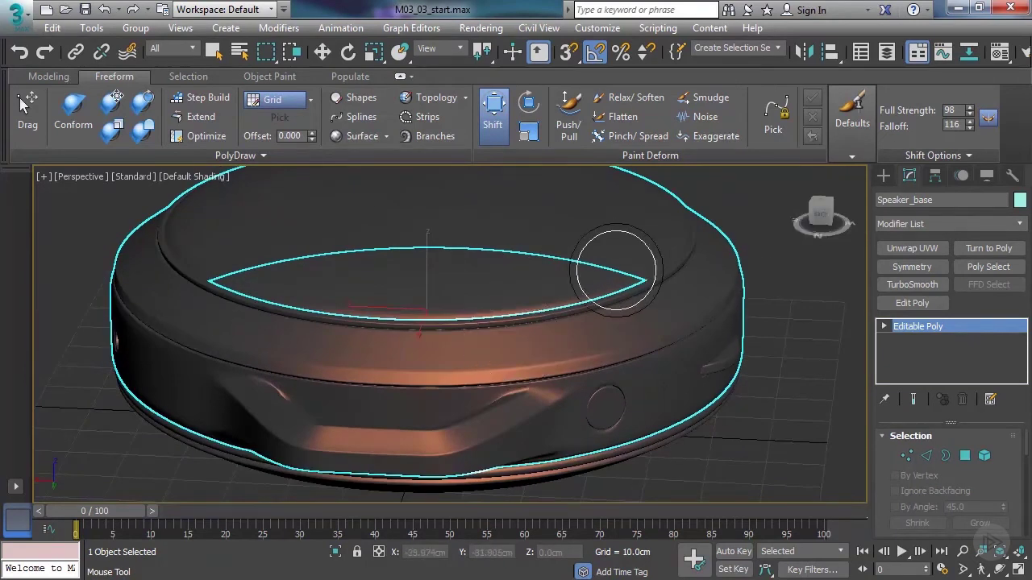
{"action": "middle_click_drag", "start_coordinate": [631, 269], "coordinate": [609, 295]}
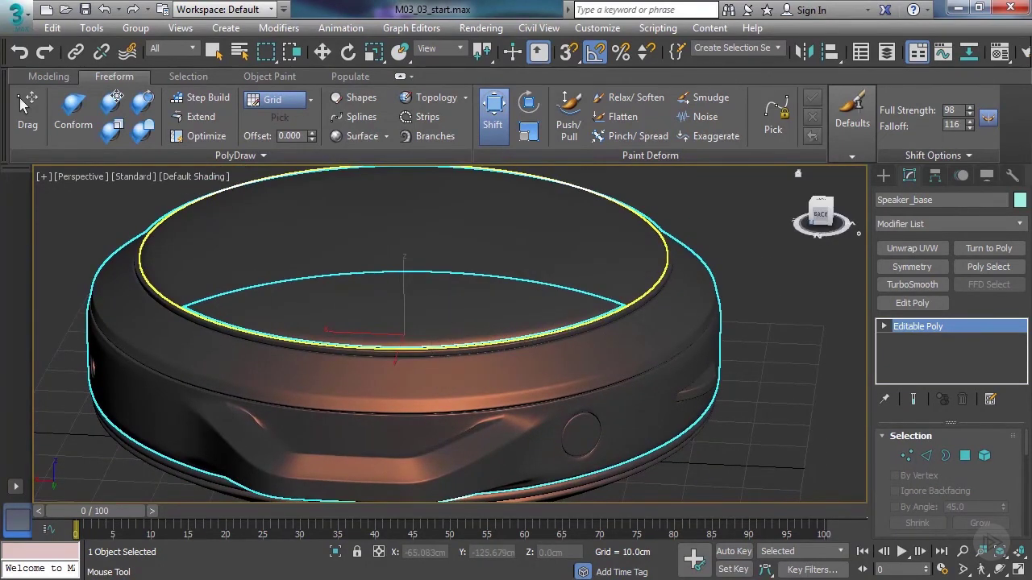
{"action": "middle_click_drag", "start_coordinate": [678, 335], "coordinate": [711, 327]}
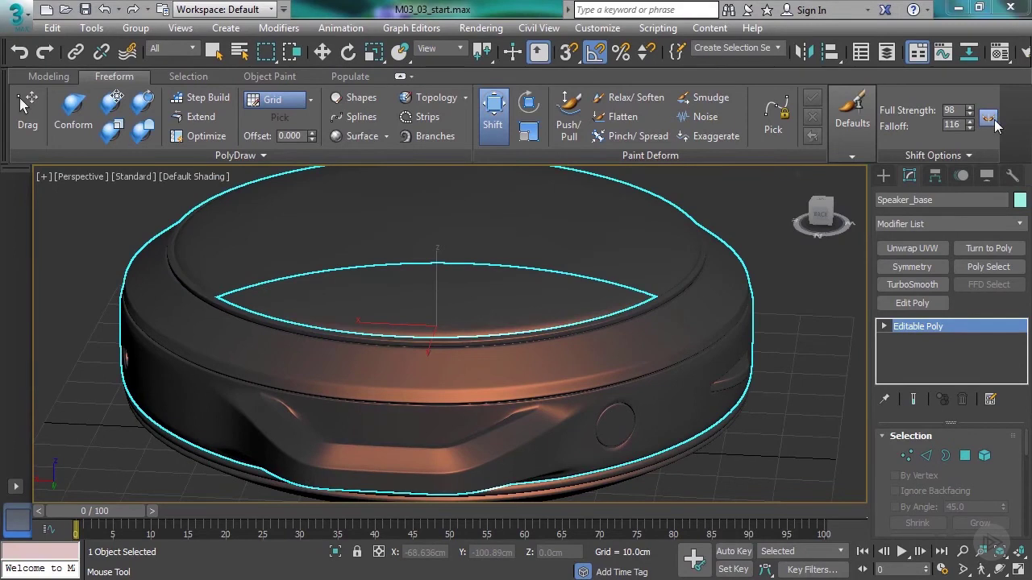
{"action": "key", "text": "w"}
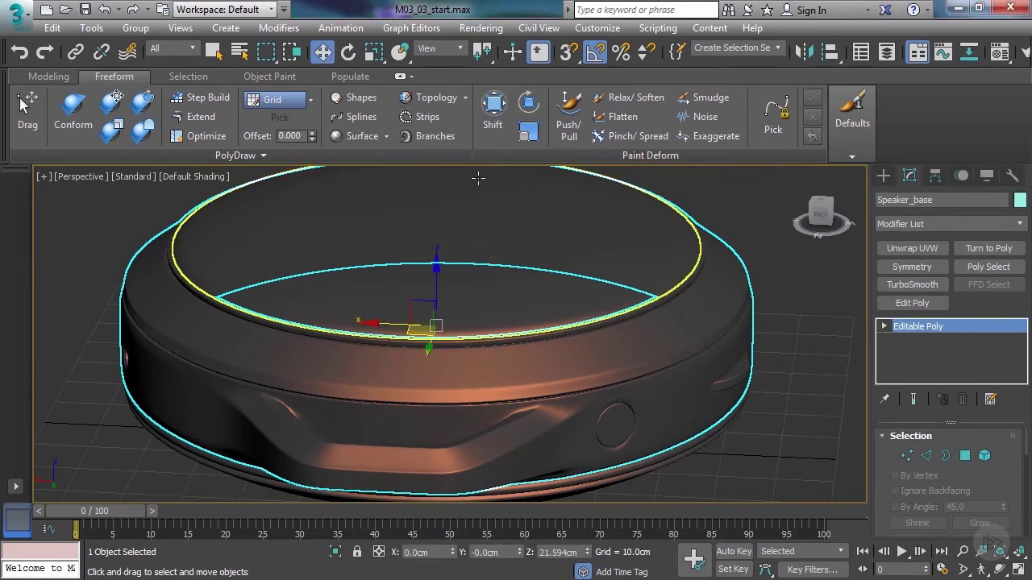
{"action": "left_click", "coordinate": [571, 128]}
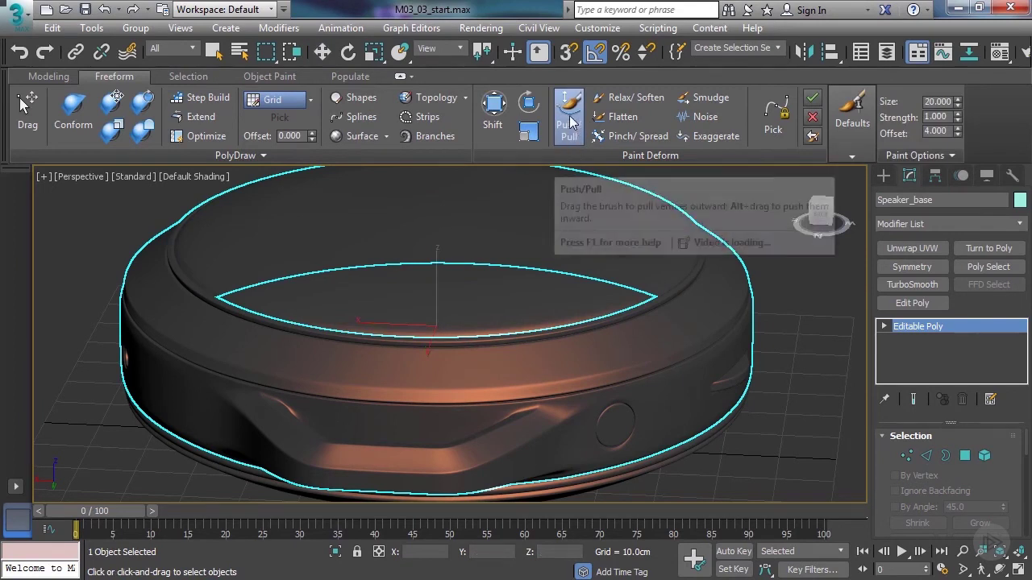
Step: Try a Push/Pull stroke with Size 20 and Strength 1 across the bevel and side wall around the round button, and undo it
{"action": "mouse_move", "coordinate": [617, 383]}
{"action": "left_mouse_down"}
{"action": "mouse_move", "coordinate": [625, 364]}
{"action": "mouse_move", "coordinate": [495, 381]}
{"action": "mouse_move", "coordinate": [497, 391]}
{"action": "mouse_move", "coordinate": [683, 337]}
{"action": "mouse_move", "coordinate": [516, 406]}
{"action": "mouse_move", "coordinate": [620, 417]}
{"action": "mouse_move", "coordinate": [706, 314]}
{"action": "mouse_move", "coordinate": [510, 425]}
{"action": "mouse_move", "coordinate": [587, 392]}
{"action": "mouse_move", "coordinate": [625, 357]}
{"action": "left_mouse_up"}
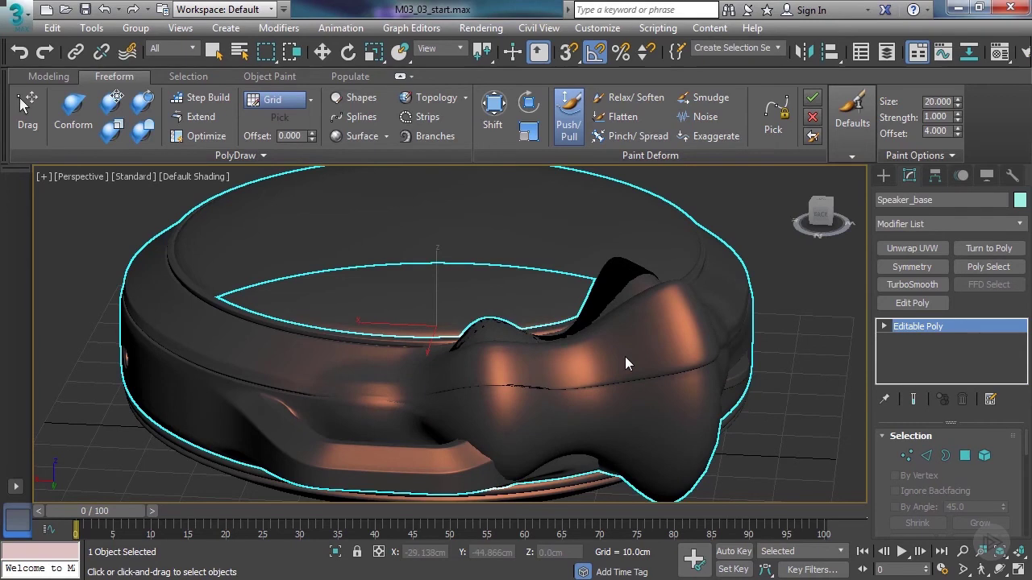
{"action": "key", "text": "ctrl+z"}
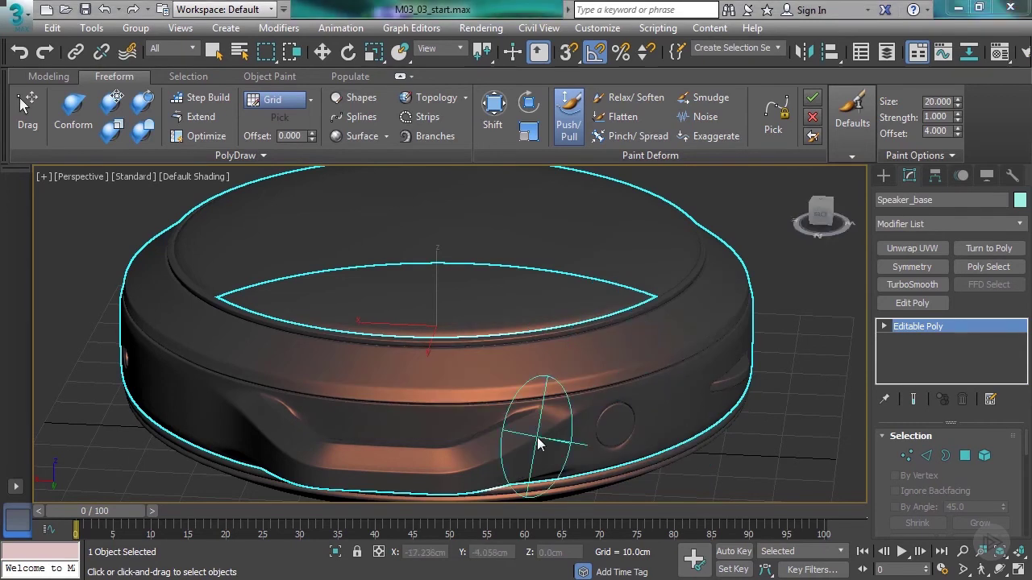
Step: Reduce the Push/Pull brush to Size 5.5 and Strength 0.474, and paint small test strokes along the upper bevel
{"action": "mouse_move", "coordinate": [412, 404]}
{"action": "left_mouse_down", "text": "ctrl+shift"}
{"action": "mouse_move", "coordinate": [461, 209]}
{"action": "mouse_move", "coordinate": [459, 406]}
{"action": "mouse_move", "coordinate": [443, 514]}
{"action": "left_mouse_up", "text": "ctrl+shift"}
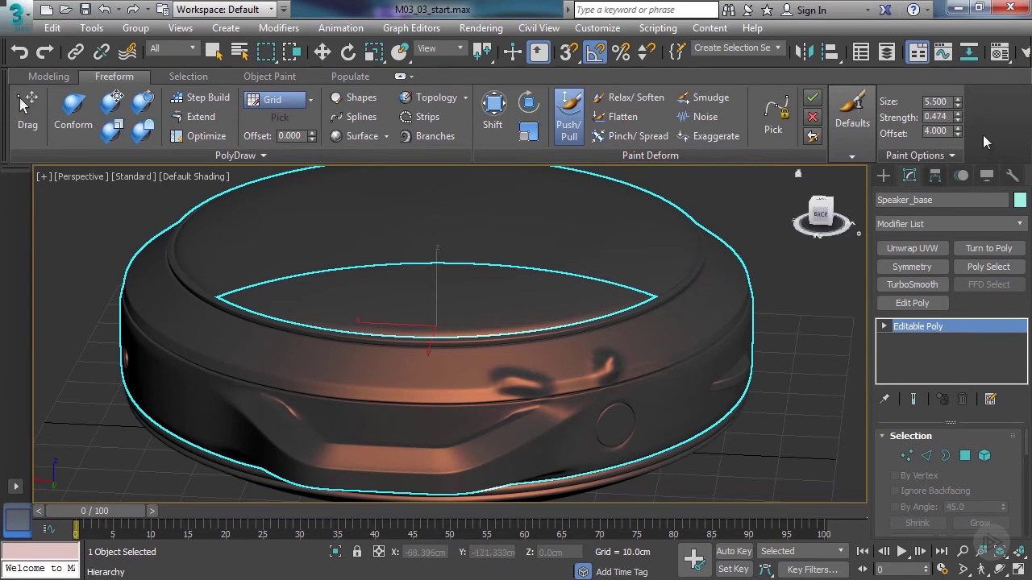
{"action": "left_click", "coordinate": [903, 154]}
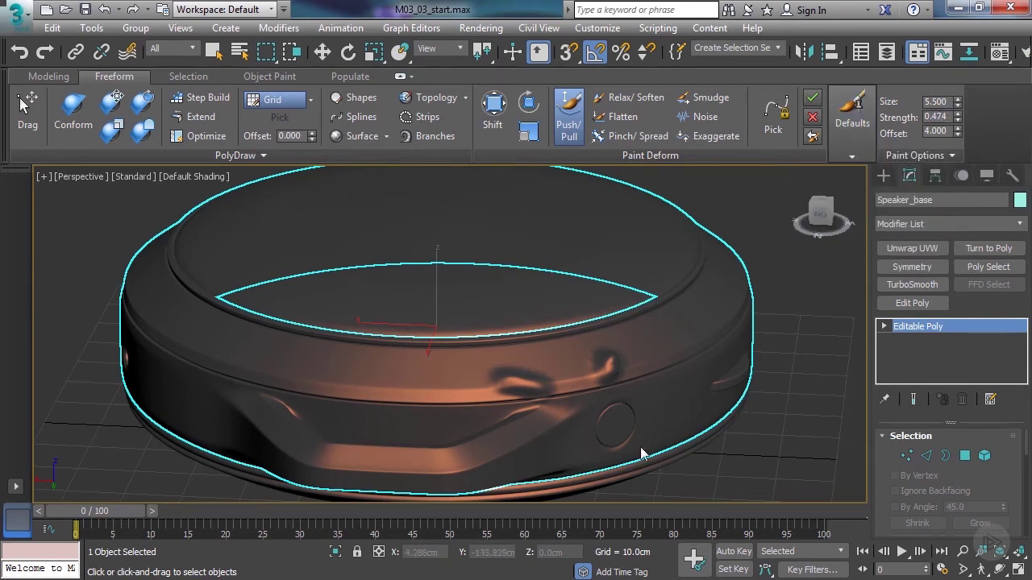
{"action": "middle_click_drag", "start_coordinate": [665, 363], "coordinate": [645, 361]}
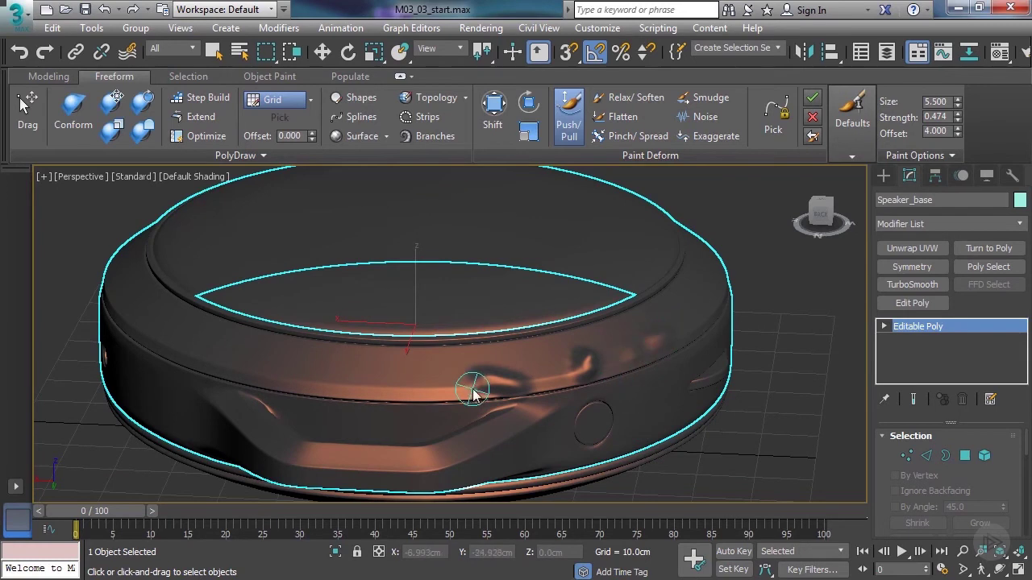
{"action": "mouse_move", "coordinate": [353, 385]}
{"action": "left_mouse_down"}
{"action": "mouse_move", "coordinate": [306, 369]}
{"action": "mouse_move", "coordinate": [253, 376]}
{"action": "mouse_move", "coordinate": [427, 387]}
{"action": "mouse_move", "coordinate": [458, 410]}
{"action": "left_mouse_up"}
Step: Undo all small Push/Pull test strokes on the upper bevel
{"action": "key", "text": "ctrl+z"}
{"action": "key", "text": "ctrl+z"}
{"action": "key", "text": "ctrl+z"}
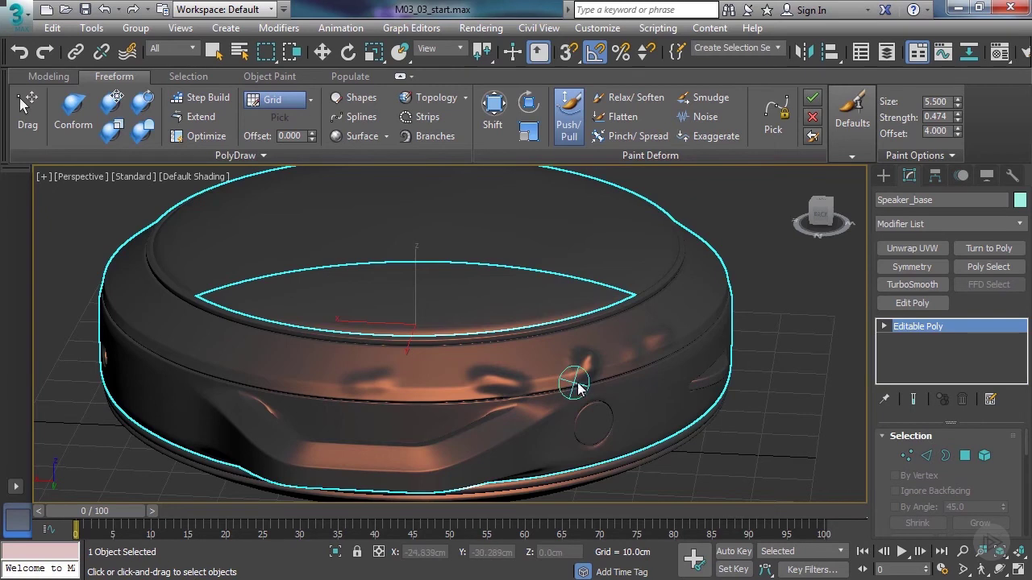
{"action": "key", "text": "ctrl+z"}
{"action": "key", "text": "ctrl+z"}
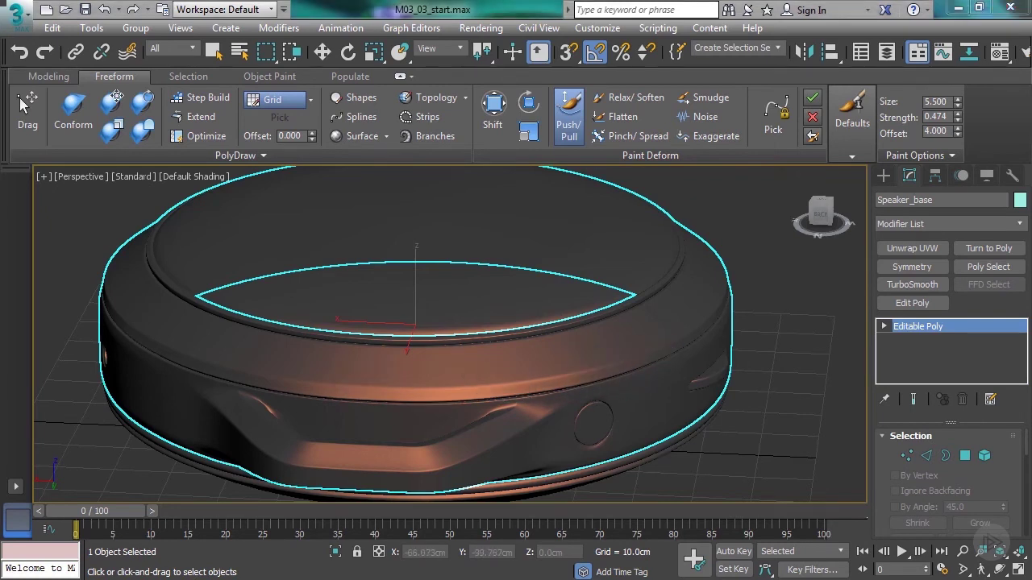
Step: Hide all objects except the speaker base and reactivate the Push/Pull brush
{"action": "middle_click_drag", "start_coordinate": [441, 442], "coordinate": [421, 359], "text": "alt"}
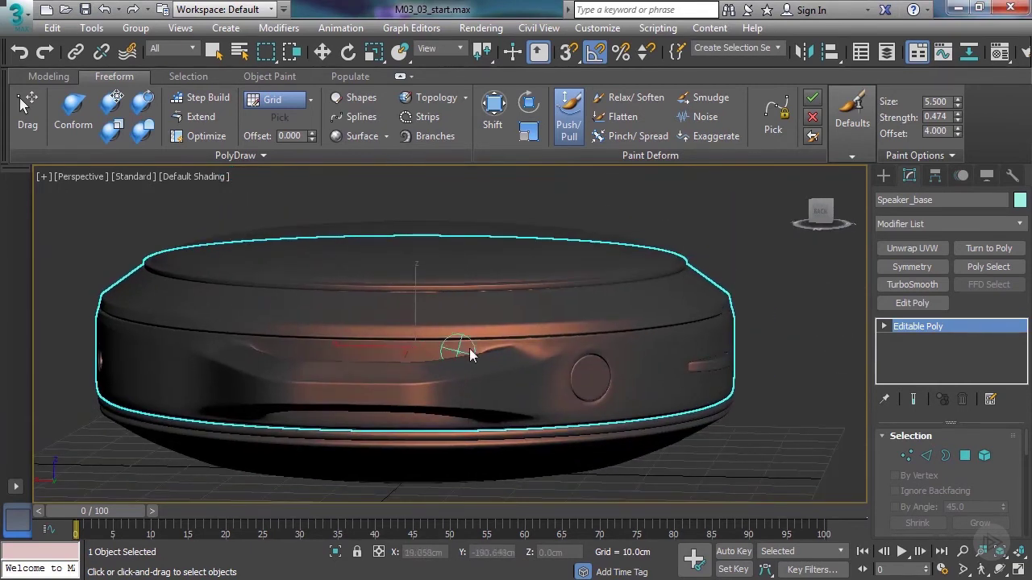
{"action": "right_click", "coordinate": [593, 317]}
{"action": "right_click", "coordinate": [593, 317]}
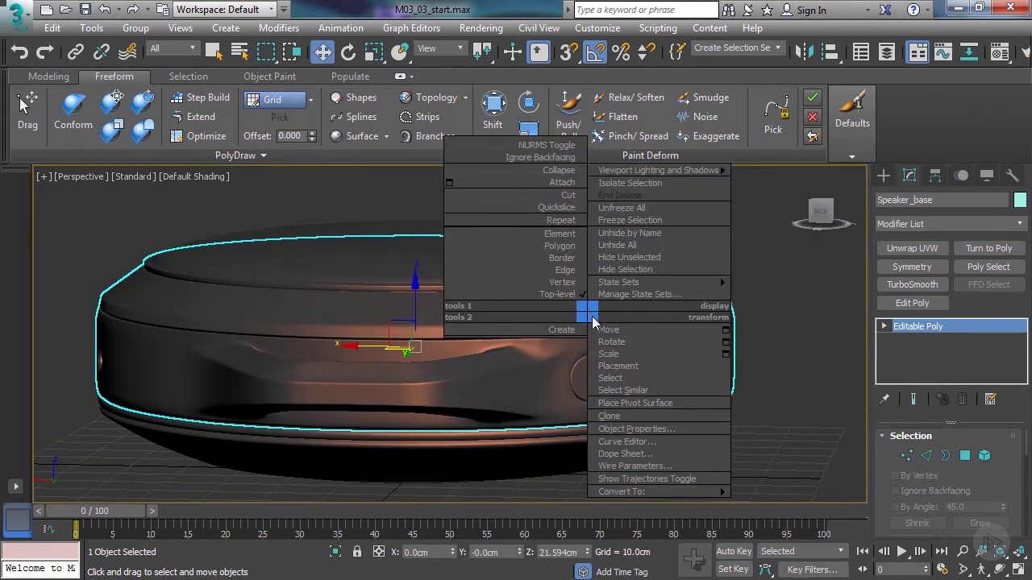
{"action": "left_click", "coordinate": [635, 258]}
{"action": "mouse_move", "coordinate": [633, 314]}
{"action": "middle_mouse_down", "text": "alt"}
{"action": "mouse_move", "coordinate": [505, 376]}
{"action": "mouse_move", "coordinate": [508, 403]}
{"action": "middle_mouse_up", "text": "alt"}
{"action": "left_click", "coordinate": [569, 116]}
{"action": "middle_click_drag", "start_coordinate": [548, 332], "coordinate": [541, 336], "text": "alt"}
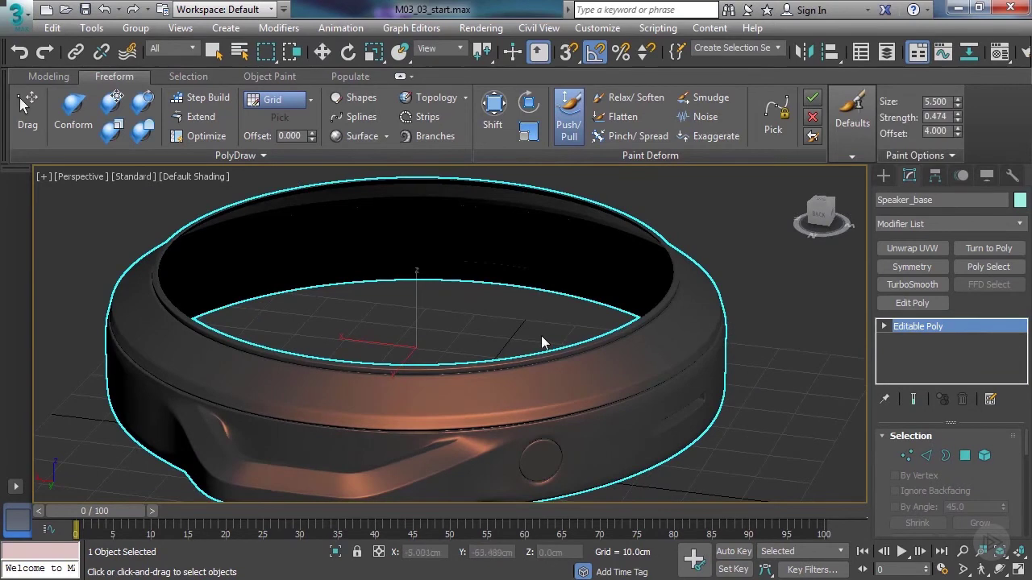
Step: Try short Push/Pull strokes along the lower edge of the upper bevel above the round button
{"action": "left_click", "coordinate": [954, 154]}
{"action": "left_click", "coordinate": [852, 157]}
{"action": "middle_click_drag", "start_coordinate": [687, 276], "coordinate": [623, 277]}
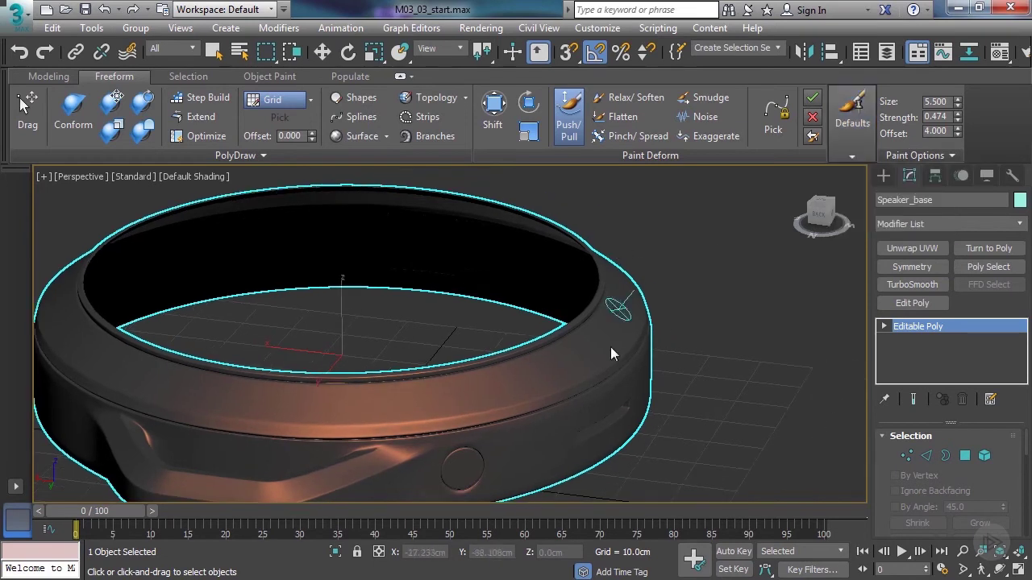
{"action": "middle_click_drag", "start_coordinate": [529, 388], "coordinate": [553, 375]}
{"action": "left_click_drag", "start_coordinate": [560, 380], "coordinate": [460, 398]}
{"action": "middle_click_drag", "start_coordinate": [460, 398], "coordinate": [506, 376]}
{"action": "left_click_drag", "start_coordinate": [506, 375], "coordinate": [457, 382]}
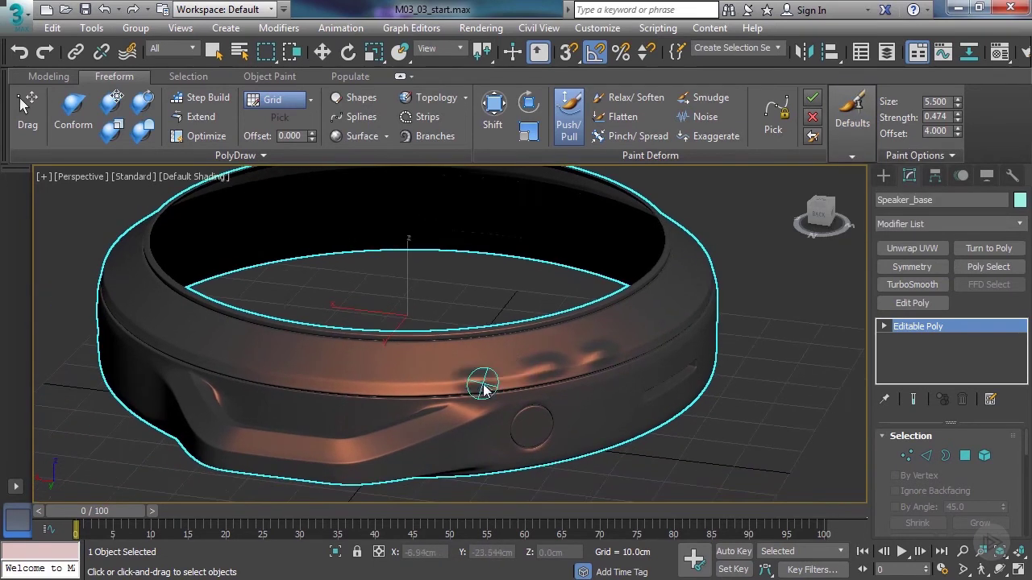
Step: Try a Push/Pull stroke in close-up on the bevel edge between the round button and the slot, and undo it
{"action": "mouse_move", "coordinate": [530, 369]}
{"action": "middle_mouse_down"}
{"action": "mouse_move", "coordinate": [476, 362]}
{"action": "mouse_move", "coordinate": [481, 348]}
{"action": "mouse_move", "coordinate": [473, 381]}
{"action": "mouse_move", "coordinate": [453, 365]}
{"action": "middle_mouse_up"}
{"action": "scroll", "coordinate": [546, 358], "scroll_direction": "up", "scroll_amount": 5}
{"action": "scroll", "coordinate": [447, 371], "scroll_direction": "down", "scroll_amount": 2}
{"action": "left_click_drag", "start_coordinate": [437, 384], "coordinate": [432, 380]}
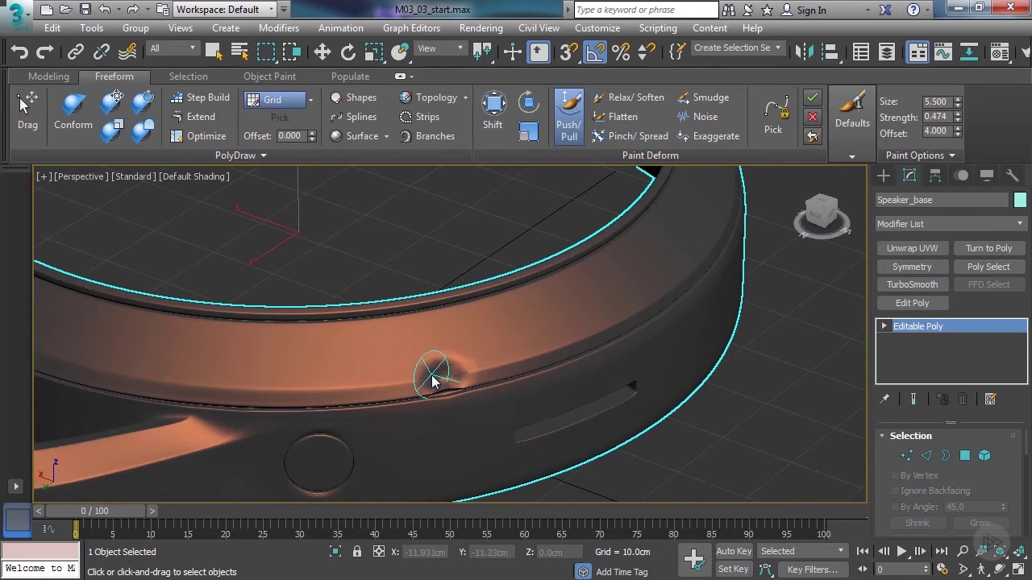
{"action": "key", "text": "ctrl+z"}
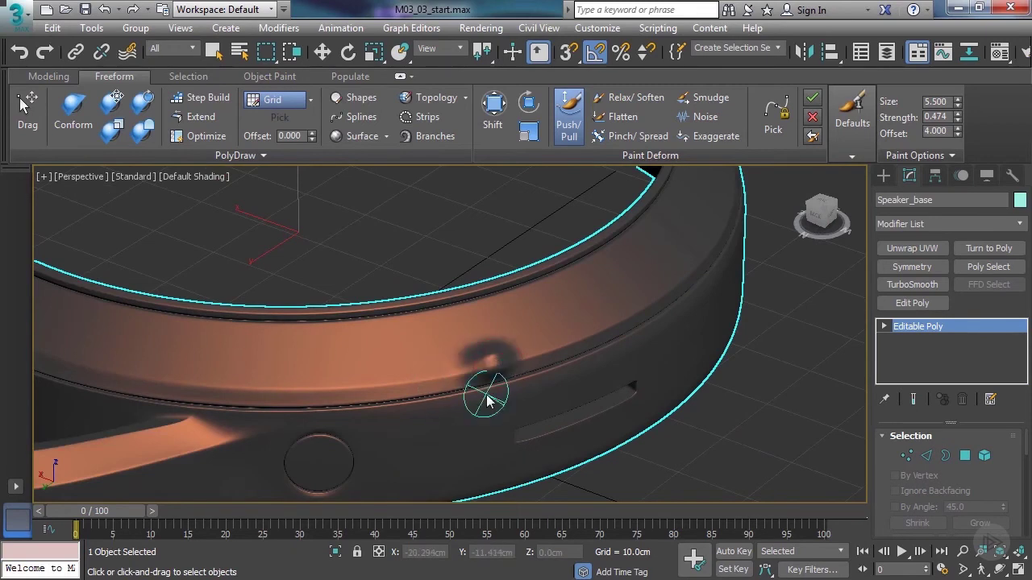
Step: Clear the remaining test dent and set the Push/Pull brush to Strength 0.25 and Size 3
{"action": "middle_click_drag", "start_coordinate": [488, 396], "coordinate": [476, 373], "text": "alt"}
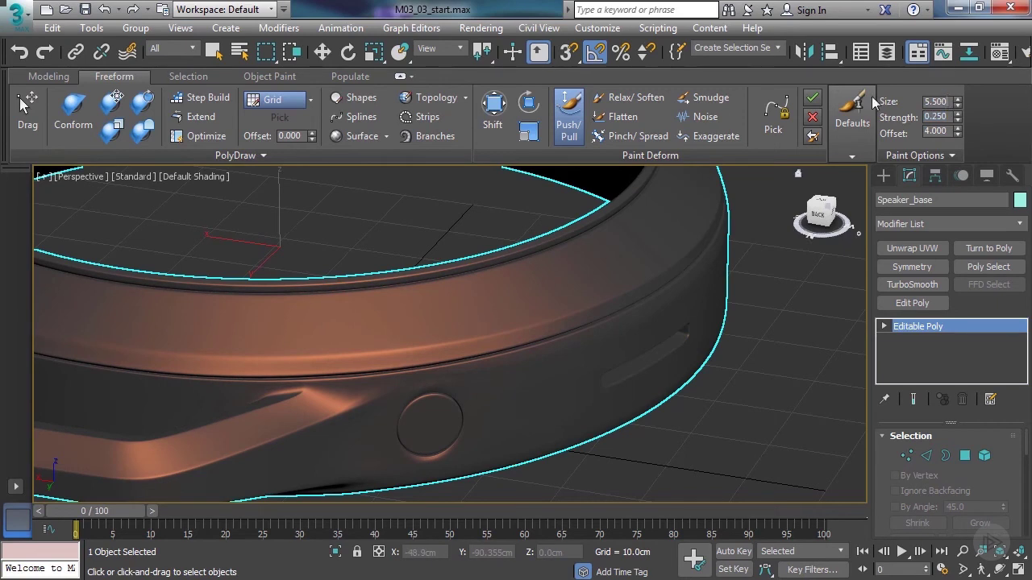
{"action": "left_click", "coordinate": [844, 101]}
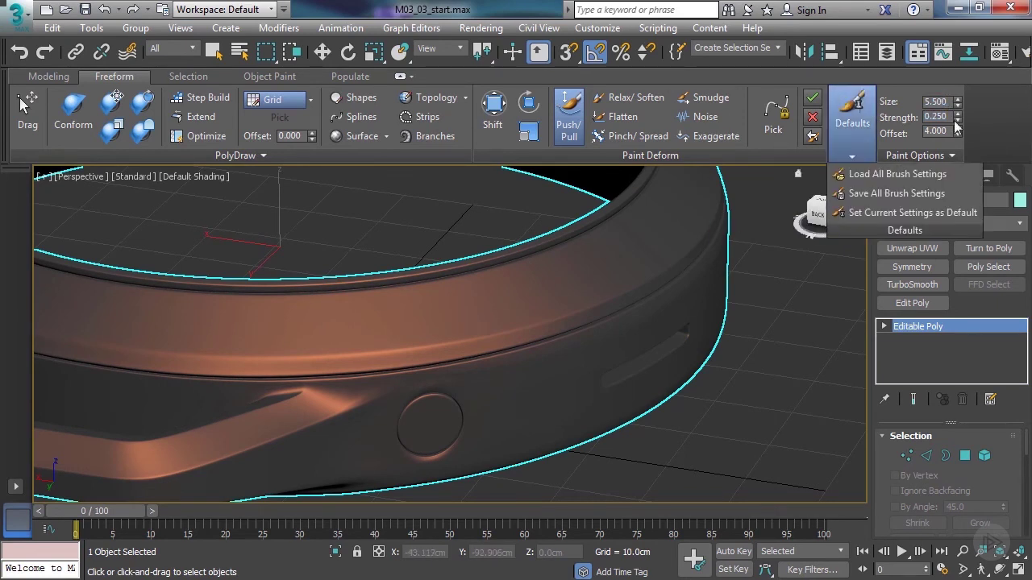
{"action": "type", "text": "3"}
{"action": "key", "text": "Return"}
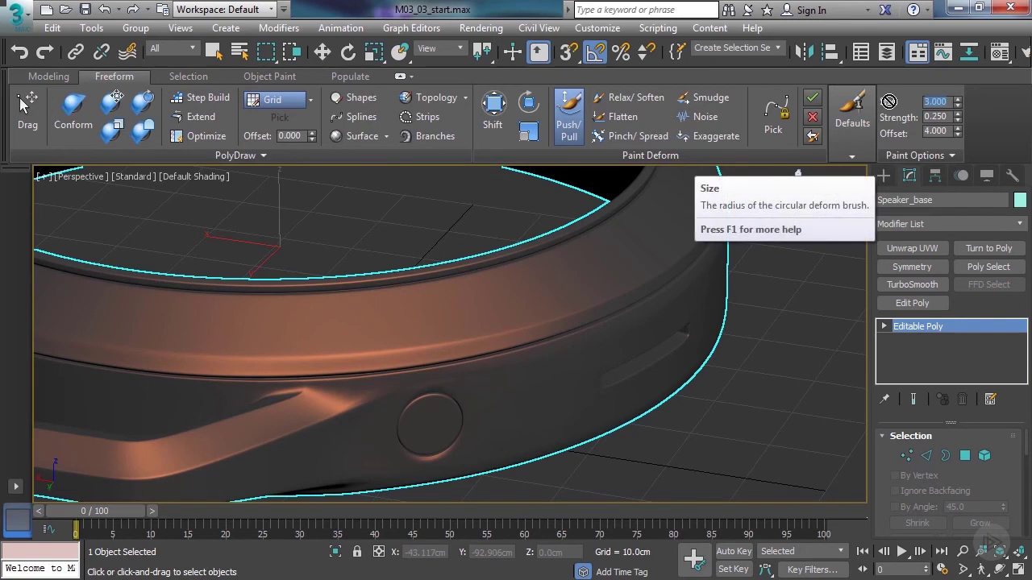
Step: Paint small dents along the lower edge of the upper bevel above the round button with Push/Pull
{"action": "mouse_move", "coordinate": [514, 347]}
{"action": "left_mouse_down"}
{"action": "mouse_move", "coordinate": [460, 341]}
{"action": "mouse_move", "coordinate": [394, 370]}
{"action": "left_mouse_up"}
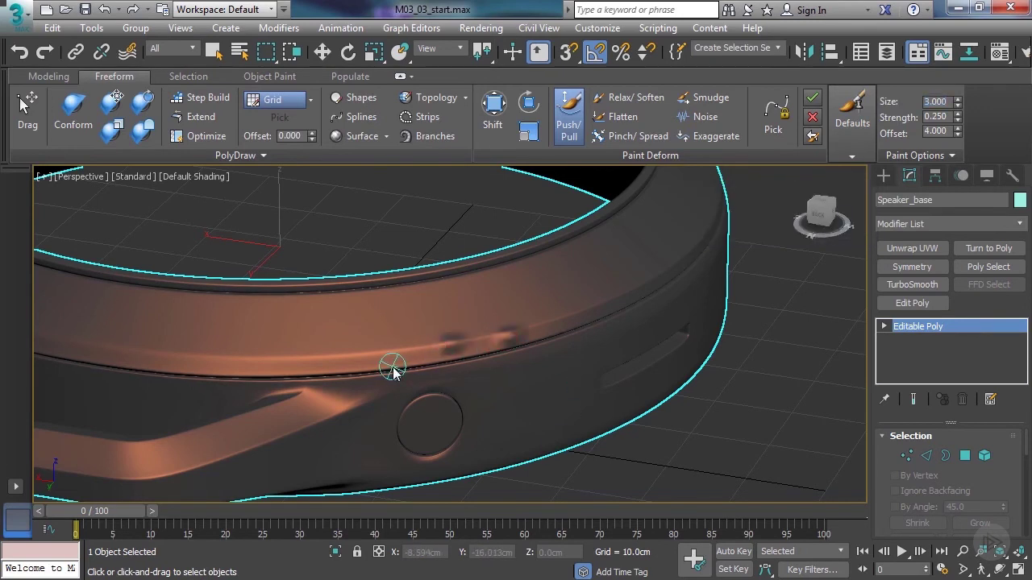
{"action": "left_click", "coordinate": [357, 347]}
{"action": "middle_click_drag", "start_coordinate": [292, 407], "coordinate": [438, 368]}
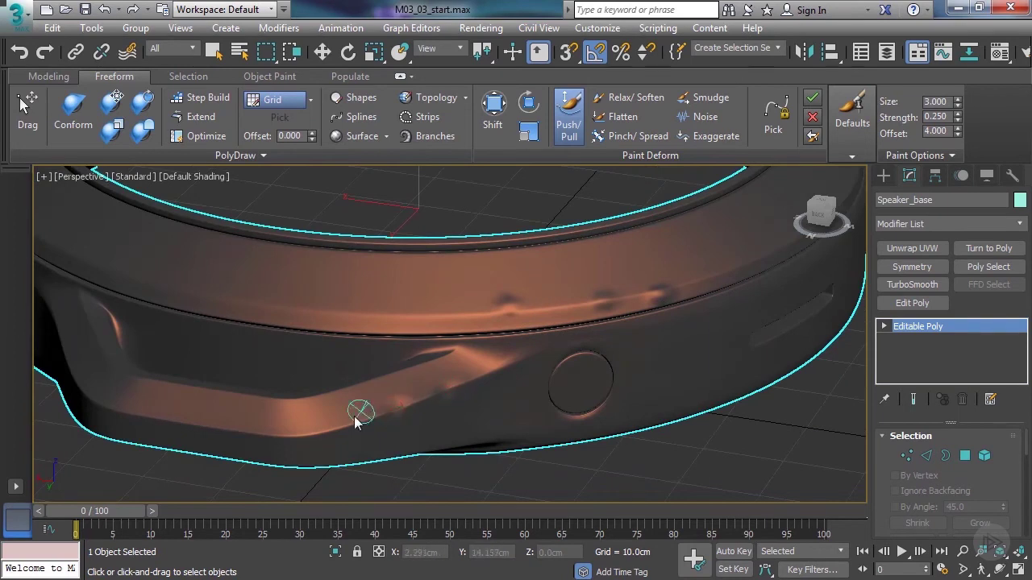
Step: Paint small Push/Pull dents along the outer edge and sloping face of the ledge framing the recess
{"action": "middle_click_drag", "start_coordinate": [316, 430], "coordinate": [438, 411]}
{"action": "mouse_move", "coordinate": [290, 403]}
{"action": "middle_mouse_down", "text": "alt"}
{"action": "mouse_move", "coordinate": [336, 421]}
{"action": "mouse_move", "coordinate": [415, 428]}
{"action": "mouse_move", "coordinate": [542, 373]}
{"action": "mouse_move", "coordinate": [501, 385]}
{"action": "mouse_move", "coordinate": [391, 368]}
{"action": "mouse_move", "coordinate": [395, 378]}
{"action": "middle_mouse_up", "text": "alt"}
{"action": "mouse_move", "coordinate": [351, 349]}
{"action": "left_mouse_down"}
{"action": "mouse_move", "coordinate": [511, 405]}
{"action": "mouse_move", "coordinate": [450, 397]}
{"action": "left_mouse_up"}
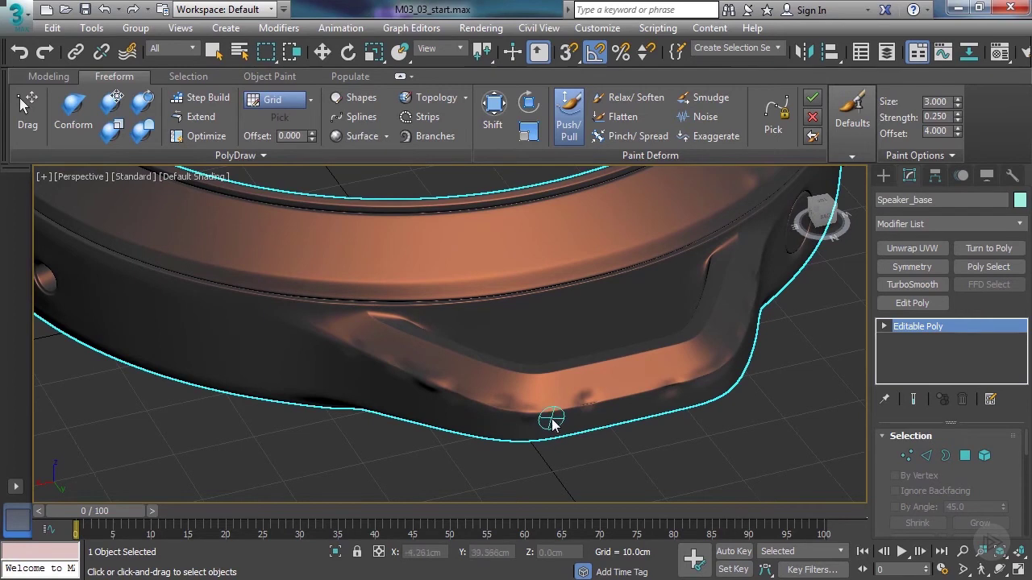
{"action": "middle_click_drag", "start_coordinate": [552, 423], "coordinate": [456, 428], "text": "alt"}
{"action": "mouse_move", "coordinate": [509, 395]}
{"action": "middle_mouse_down", "text": "alt"}
{"action": "mouse_move", "coordinate": [484, 368]}
{"action": "mouse_move", "coordinate": [502, 364]}
{"action": "middle_mouse_up", "text": "alt"}
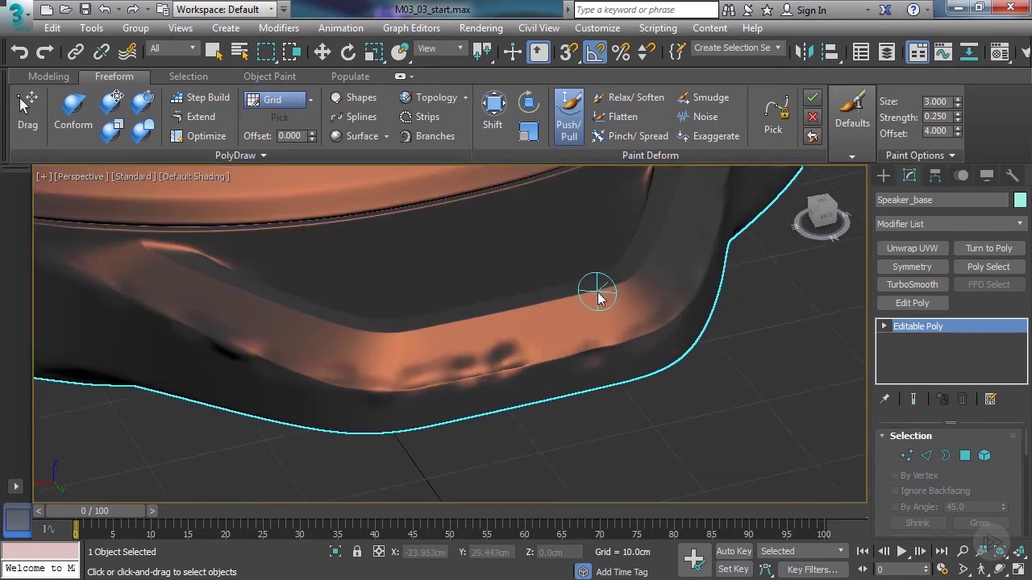
Step: Paint more uneven Push/Pull wear along the bevel's lower edge above the recess and on the recess ledge
{"action": "scroll", "coordinate": [440, 317], "scroll_direction": "down", "scroll_amount": 3}
{"action": "middle_click_drag", "start_coordinate": [355, 256], "coordinate": [419, 299]}
{"action": "left_click_drag", "start_coordinate": [288, 300], "coordinate": [428, 308]}
{"action": "middle_click_drag", "start_coordinate": [536, 318], "coordinate": [434, 314], "text": "alt"}
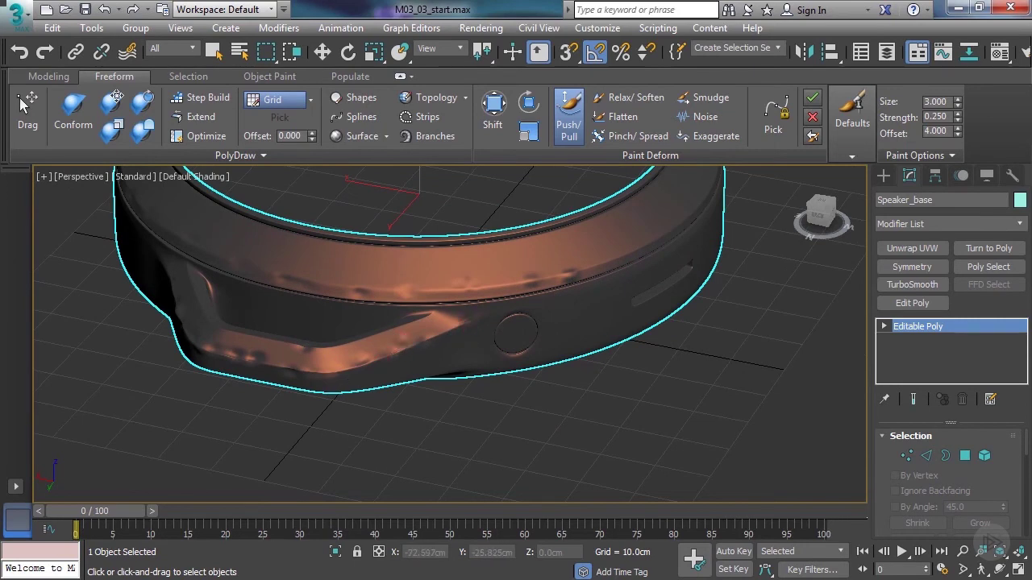
{"action": "scroll", "coordinate": [442, 316], "scroll_direction": "up", "scroll_amount": 4}
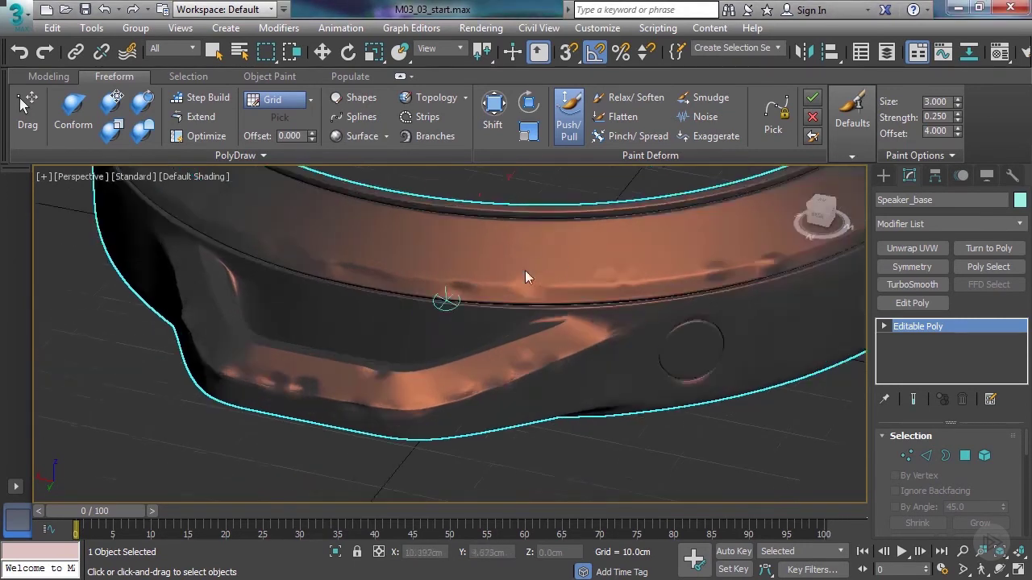
{"action": "middle_click_drag", "start_coordinate": [446, 283], "coordinate": [565, 328], "text": "alt"}
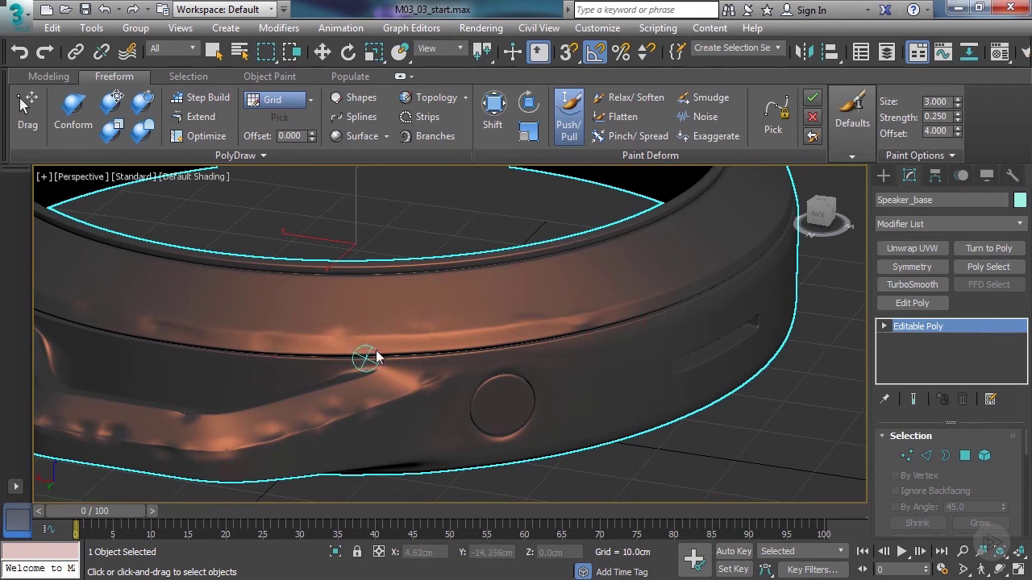
Step: Soften the painted dents along the recess ledge and the neighbouring bevel edge into smoother, irregular wear
{"action": "scroll", "coordinate": [586, 341], "scroll_direction": "down", "scroll_amount": 4}
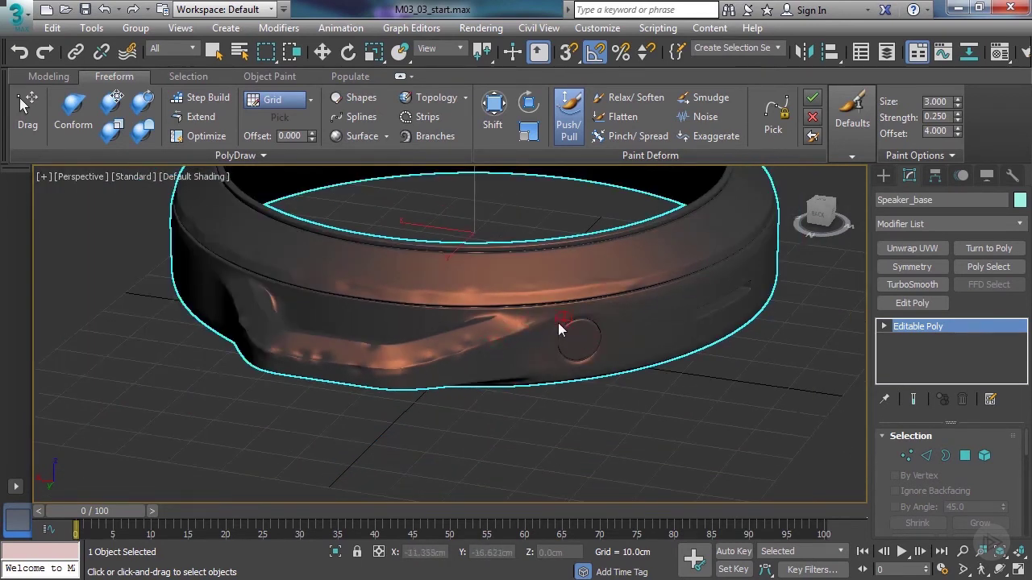
{"action": "scroll", "coordinate": [436, 345], "scroll_direction": "up", "scroll_amount": 5}
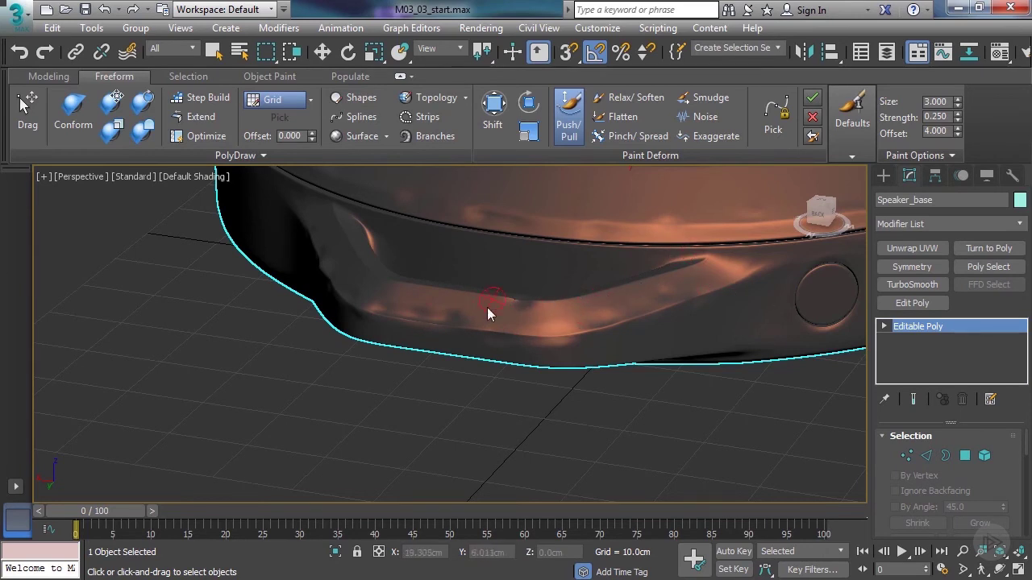
{"action": "middle_click_drag", "start_coordinate": [486, 326], "coordinate": [567, 359], "text": "alt"}
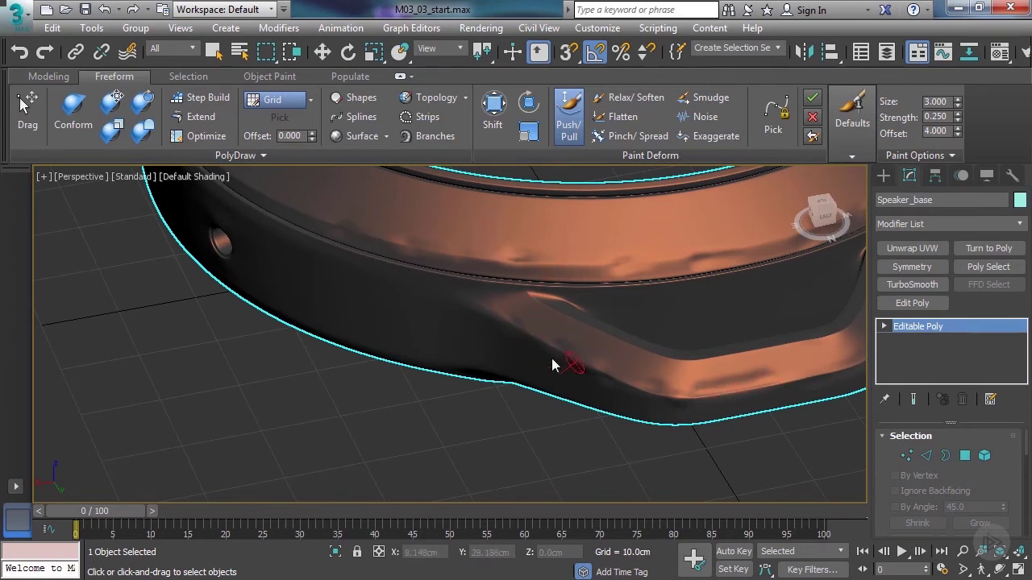
{"action": "middle_click_drag", "start_coordinate": [599, 393], "coordinate": [478, 385], "text": "alt"}
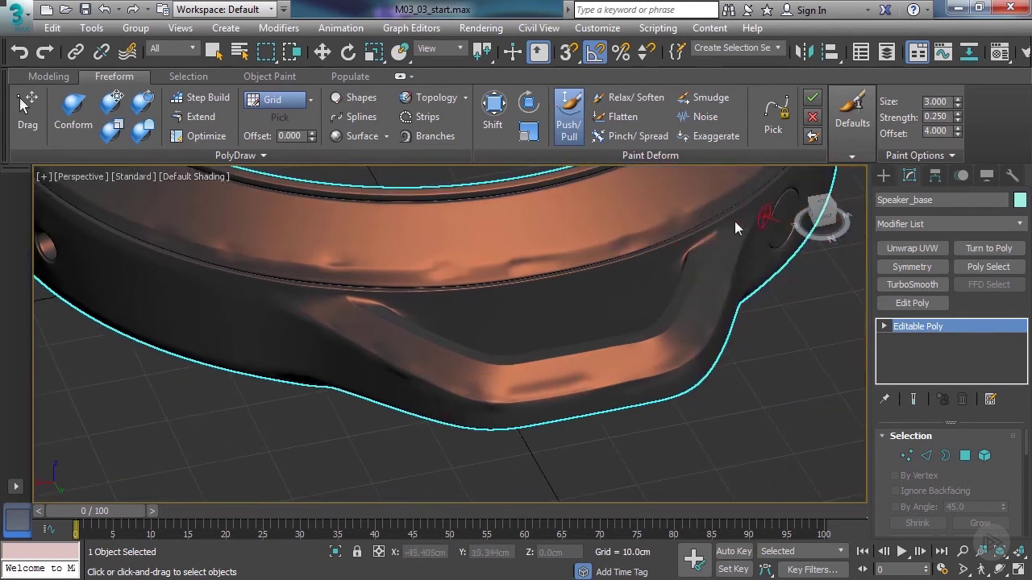
{"action": "mouse_move", "coordinate": [350, 258]}
{"action": "middle_mouse_down", "text": "alt"}
{"action": "mouse_move", "coordinate": [411, 306]}
{"action": "mouse_move", "coordinate": [368, 334]}
{"action": "mouse_move", "coordinate": [368, 271]}
{"action": "middle_mouse_up", "text": "alt"}
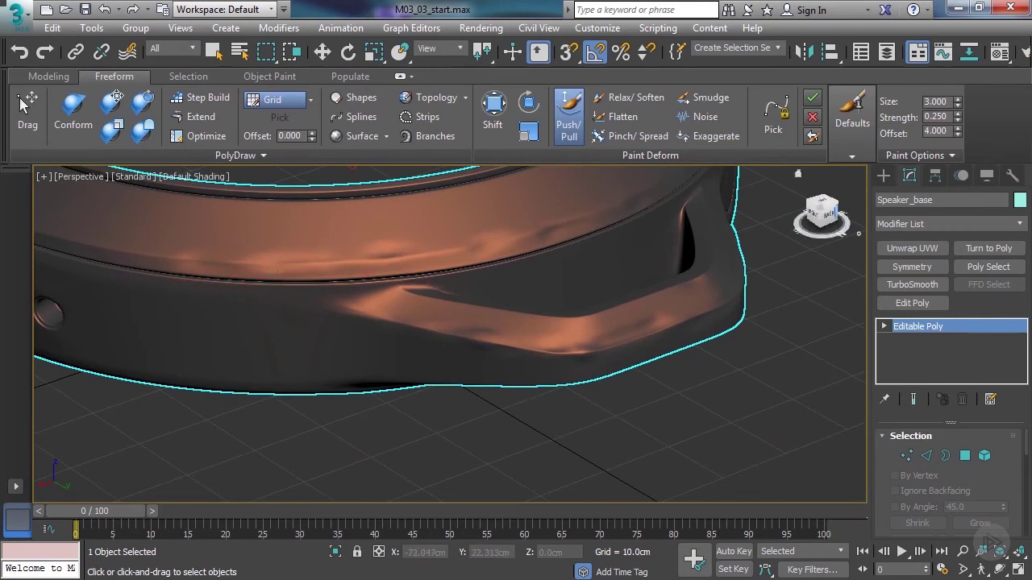
{"action": "middle_click_drag", "start_coordinate": [429, 336], "coordinate": [487, 366]}
{"action": "middle_click_drag", "start_coordinate": [408, 285], "coordinate": [357, 298]}
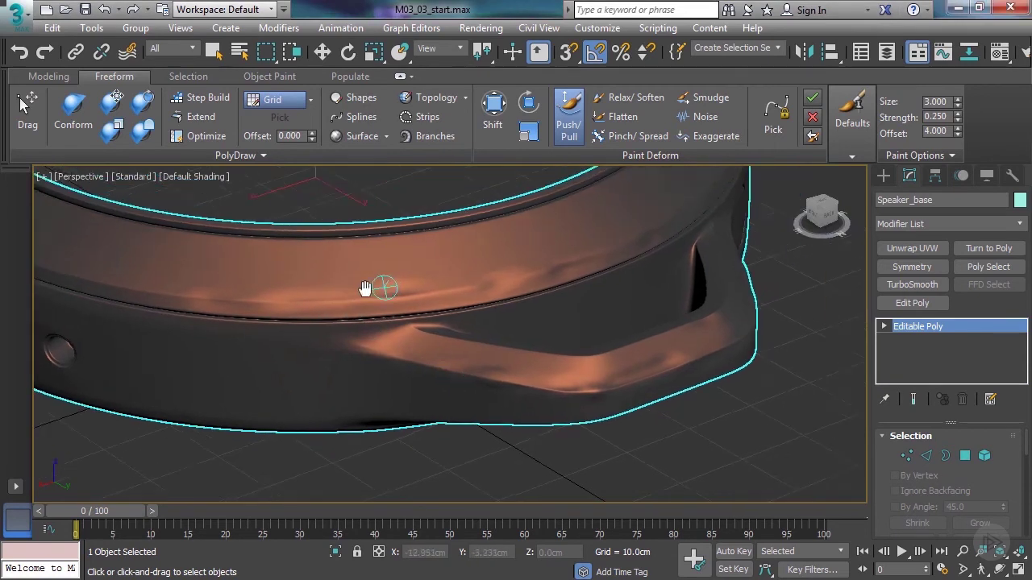
Step: Soften the painted dents on the ledge framing the recess with the Relax/Soften brush
{"action": "scroll", "coordinate": [414, 300], "scroll_direction": "up", "scroll_amount": 2}
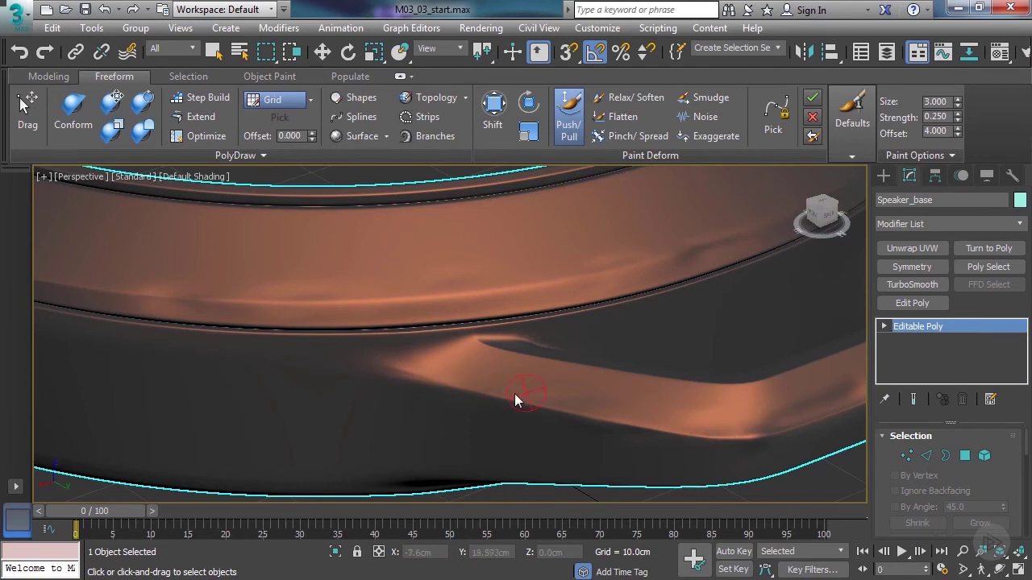
{"action": "scroll", "coordinate": [501, 348], "scroll_direction": "down", "scroll_amount": 5}
{"action": "middle_click_drag", "start_coordinate": [495, 343], "coordinate": [387, 350], "text": "alt"}
{"action": "scroll", "coordinate": [453, 327], "scroll_direction": "up", "scroll_amount": 6}
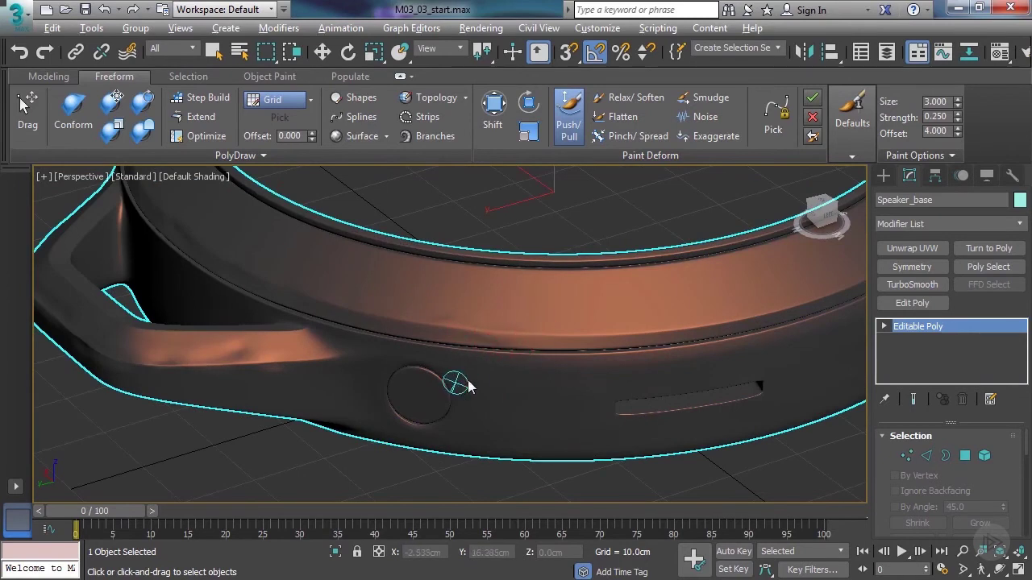
{"action": "middle_click_drag", "start_coordinate": [451, 387], "coordinate": [523, 370], "text": "alt"}
{"action": "middle_click_drag", "start_coordinate": [440, 382], "coordinate": [450, 361], "text": "alt"}
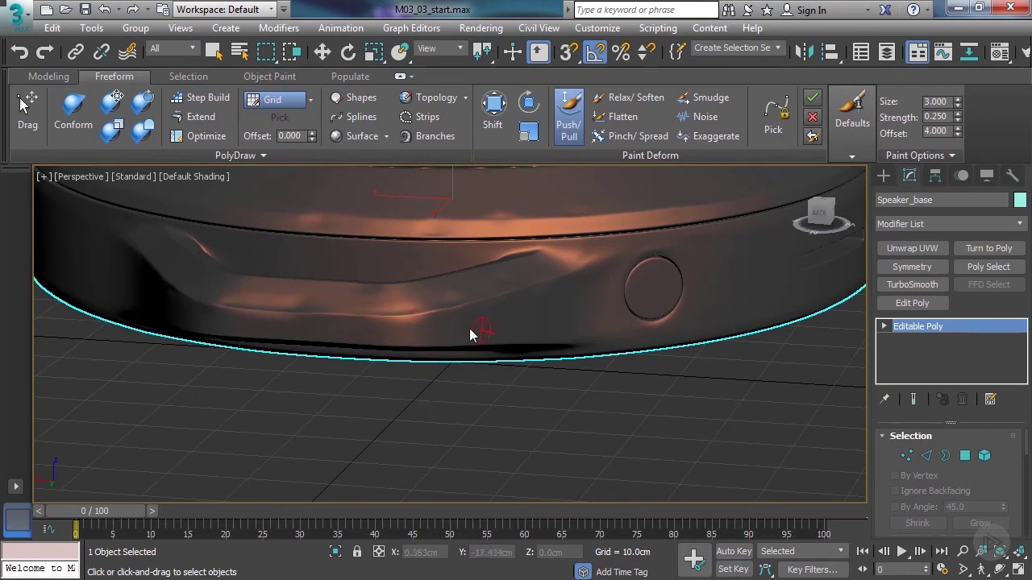
{"action": "left_click", "coordinate": [639, 105]}
{"action": "middle_click_drag", "start_coordinate": [514, 251], "coordinate": [477, 279]}
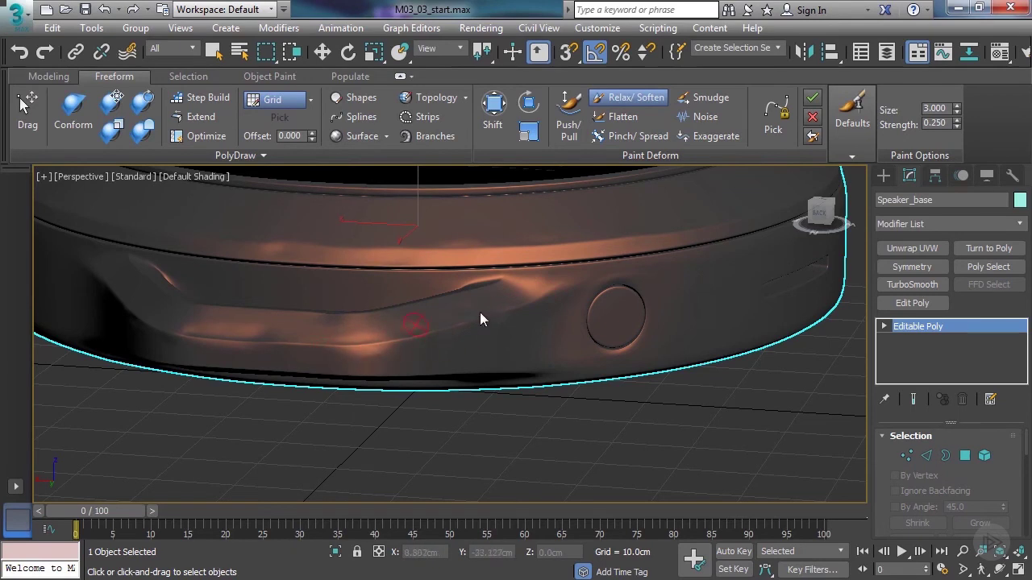
Step: Smooth the remaining bumps along the recess ledge with the Flatten brush
{"action": "left_click", "coordinate": [619, 116]}
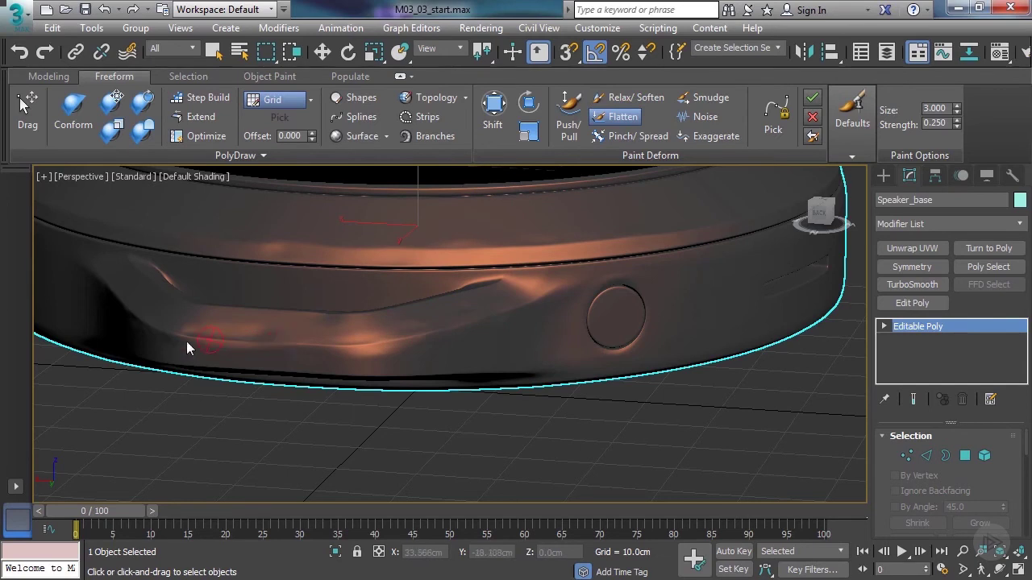
{"action": "middle_click_drag", "start_coordinate": [335, 336], "coordinate": [554, 281], "text": "alt"}
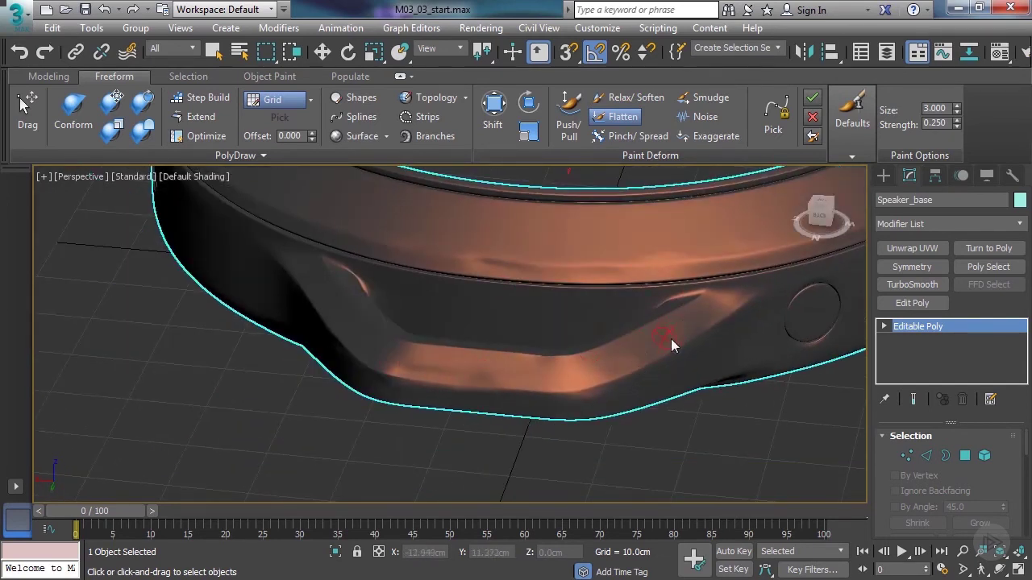
{"action": "middle_click_drag", "start_coordinate": [656, 362], "coordinate": [580, 352]}
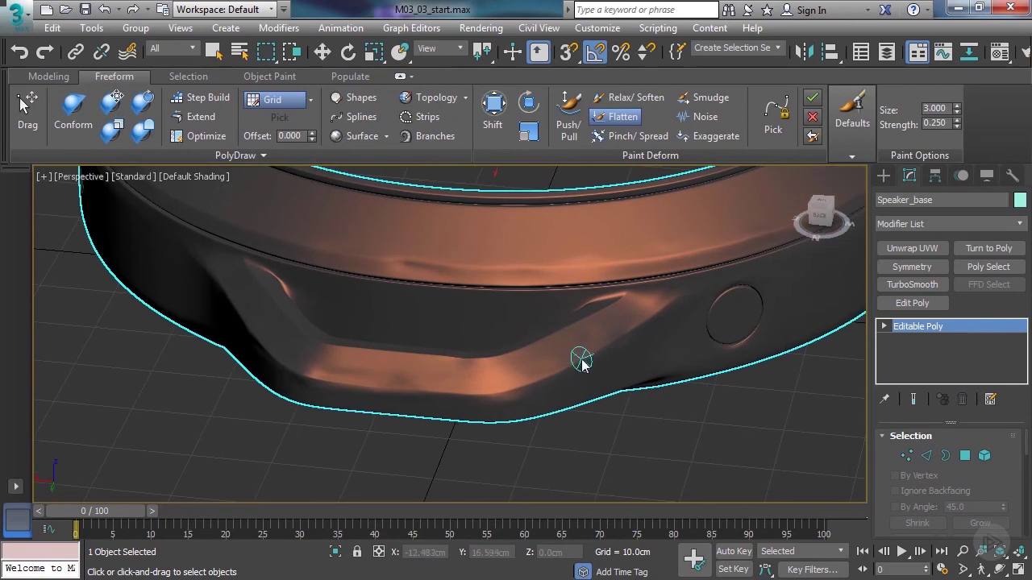
Step: Paint rough, uneven Push/Pull strokes across the upper bevel above the recess
{"action": "left_click", "coordinate": [569, 113]}
{"action": "mouse_move", "coordinate": [479, 240]}
{"action": "left_mouse_down"}
{"action": "mouse_move", "coordinate": [504, 249]}
{"action": "mouse_move", "coordinate": [392, 233]}
{"action": "mouse_move", "coordinate": [546, 260]}
{"action": "mouse_move", "coordinate": [585, 254]}
{"action": "left_mouse_up"}
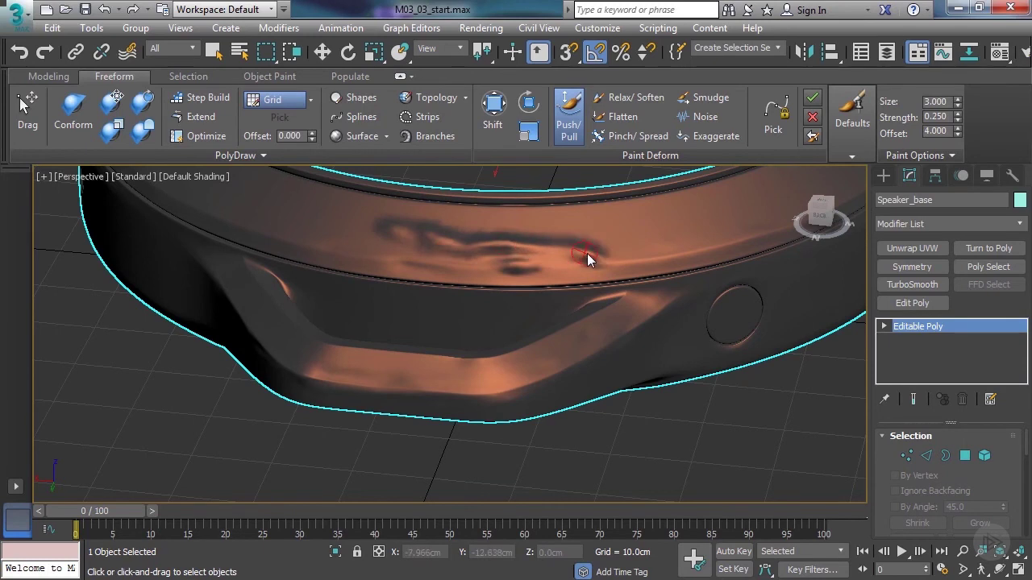
{"action": "mouse_move", "coordinate": [540, 256]}
{"action": "middle_mouse_down", "text": "alt"}
{"action": "mouse_move", "coordinate": [589, 275]}
{"action": "mouse_move", "coordinate": [659, 239]}
{"action": "mouse_move", "coordinate": [484, 322]}
{"action": "middle_mouse_up", "text": "alt"}
Step: Flatten part of the rough strokes on the bevel above the recess with the Flatten brush
{"action": "left_click", "coordinate": [619, 116]}
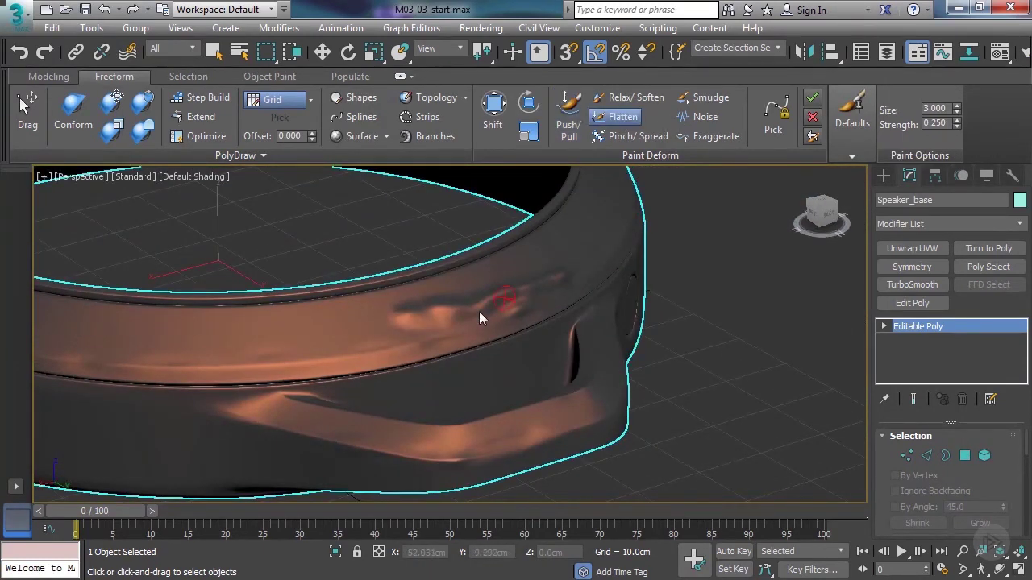
{"action": "middle_click_drag", "start_coordinate": [595, 265], "coordinate": [499, 343], "text": "alt"}
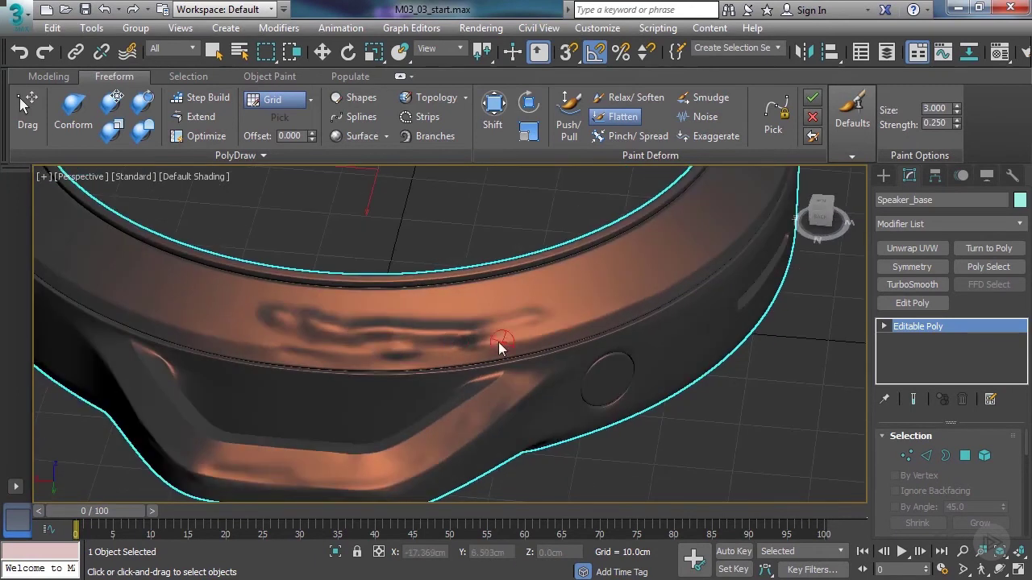
{"action": "mouse_move", "coordinate": [491, 334]}
{"action": "left_mouse_down"}
{"action": "mouse_move", "coordinate": [324, 341]}
{"action": "mouse_move", "coordinate": [377, 331]}
{"action": "mouse_move", "coordinate": [245, 323]}
{"action": "mouse_move", "coordinate": [455, 336]}
{"action": "left_mouse_up"}
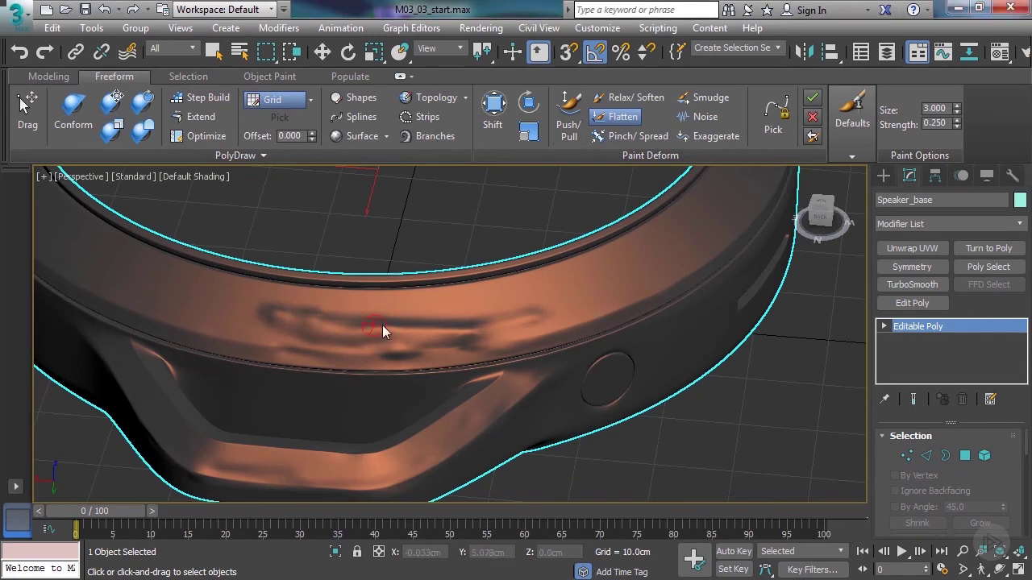
{"action": "mouse_move", "coordinate": [380, 332]}
{"action": "left_mouse_down"}
{"action": "mouse_move", "coordinate": [412, 345]}
{"action": "mouse_move", "coordinate": [538, 338]}
{"action": "left_mouse_up"}
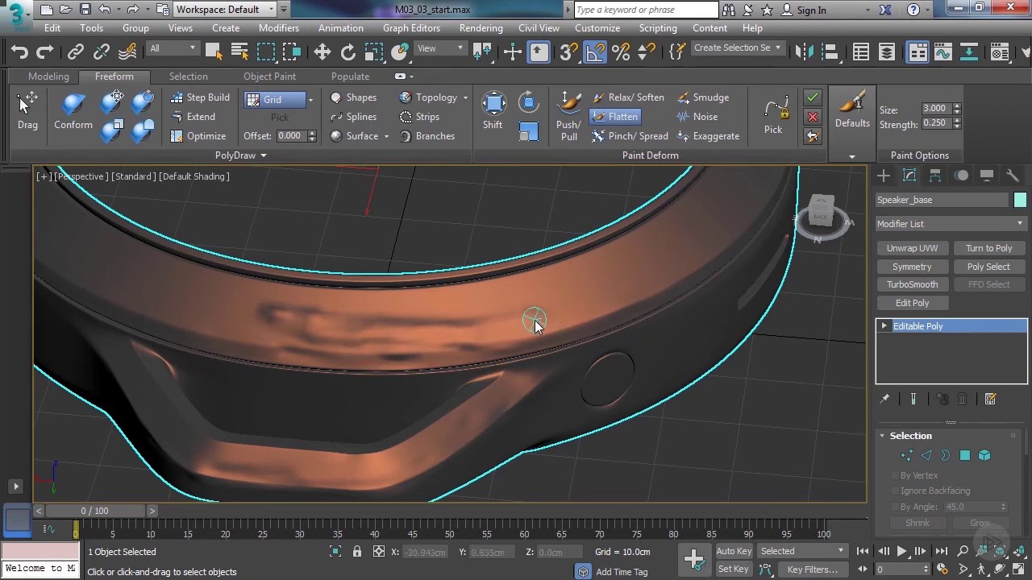
Step: Paint bumpy Noise deformation over the upper bevel and the side wall around the round button
{"action": "left_click", "coordinate": [704, 116]}
{"action": "middle_click_drag", "start_coordinate": [618, 234], "coordinate": [560, 217], "text": "alt"}
{"action": "mouse_move", "coordinate": [558, 271]}
{"action": "middle_mouse_down"}
{"action": "mouse_move", "coordinate": [548, 304]}
{"action": "mouse_move", "coordinate": [578, 331]}
{"action": "mouse_move", "coordinate": [525, 319]}
{"action": "middle_mouse_up"}
{"action": "scroll", "coordinate": [529, 321], "scroll_direction": "down", "scroll_amount": 3}
{"action": "mouse_move", "coordinate": [525, 319]}
{"action": "left_mouse_down"}
{"action": "mouse_move", "coordinate": [558, 315]}
{"action": "mouse_move", "coordinate": [515, 310]}
{"action": "mouse_move", "coordinate": [623, 309]}
{"action": "mouse_move", "coordinate": [565, 324]}
{"action": "mouse_move", "coordinate": [431, 309]}
{"action": "mouse_move", "coordinate": [487, 339]}
{"action": "left_mouse_up"}
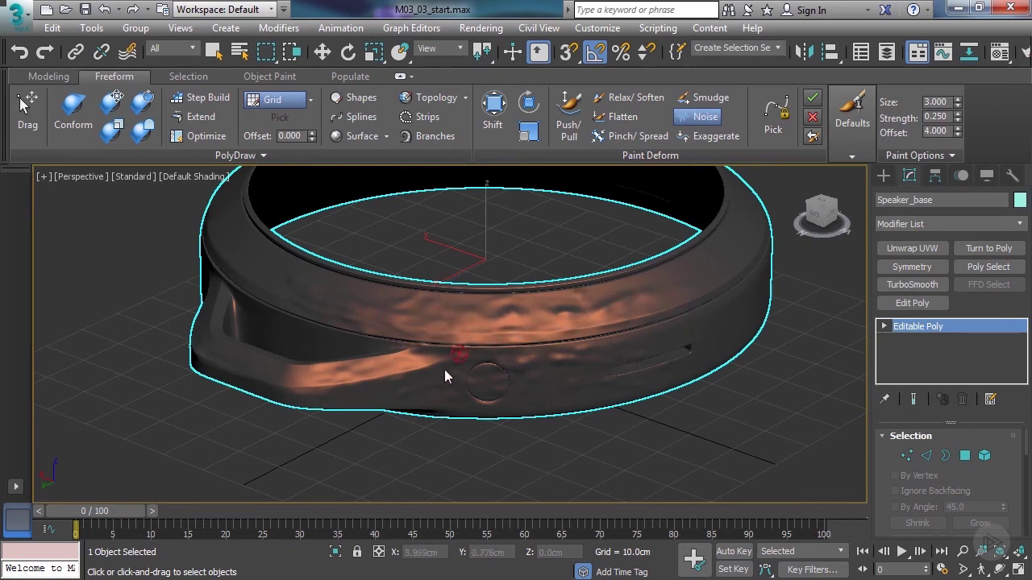
Step: Extend the Noise deformation over the recess, its ledge and more of the bevel and side wall around the slot
{"action": "middle_click_drag", "start_coordinate": [503, 344], "coordinate": [539, 355], "text": "alt"}
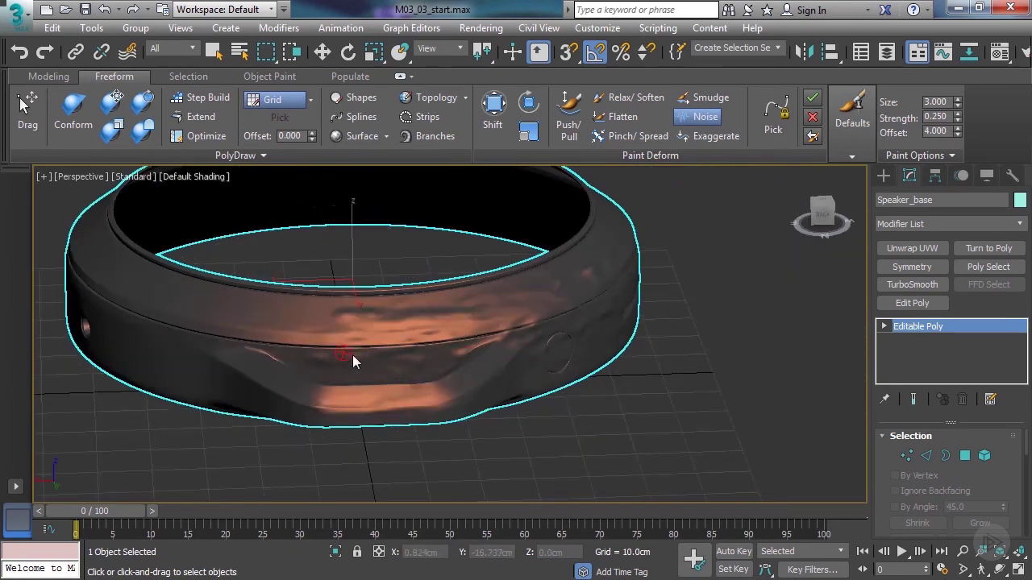
{"action": "mouse_move", "coordinate": [421, 400]}
{"action": "middle_mouse_down", "text": "alt"}
{"action": "mouse_move", "coordinate": [441, 360]}
{"action": "mouse_move", "coordinate": [410, 350]}
{"action": "middle_mouse_up", "text": "alt"}
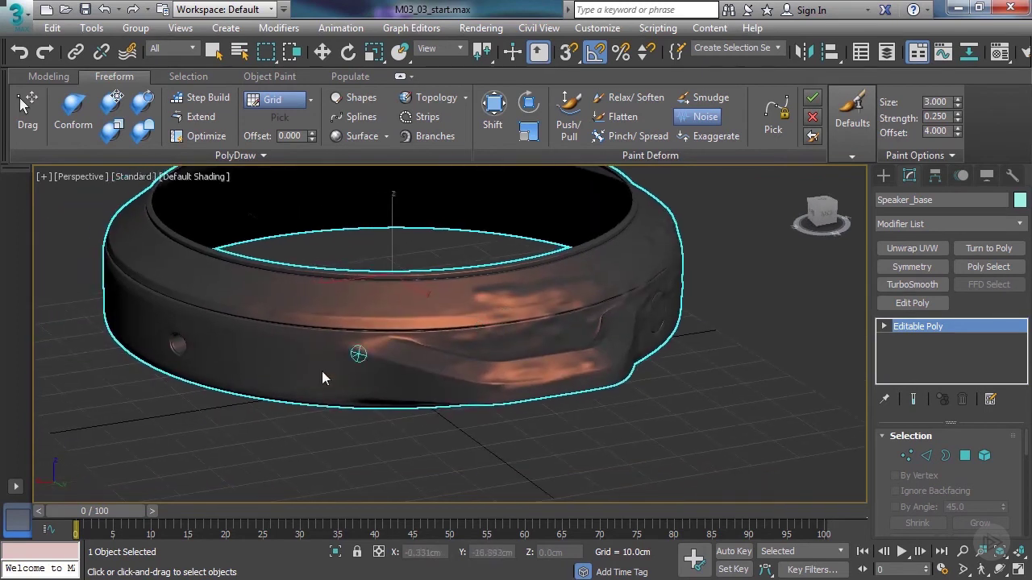
{"action": "left_click_drag", "start_coordinate": [290, 327], "coordinate": [475, 302]}
{"action": "middle_click_drag", "start_coordinate": [560, 287], "coordinate": [717, 387], "text": "alt"}
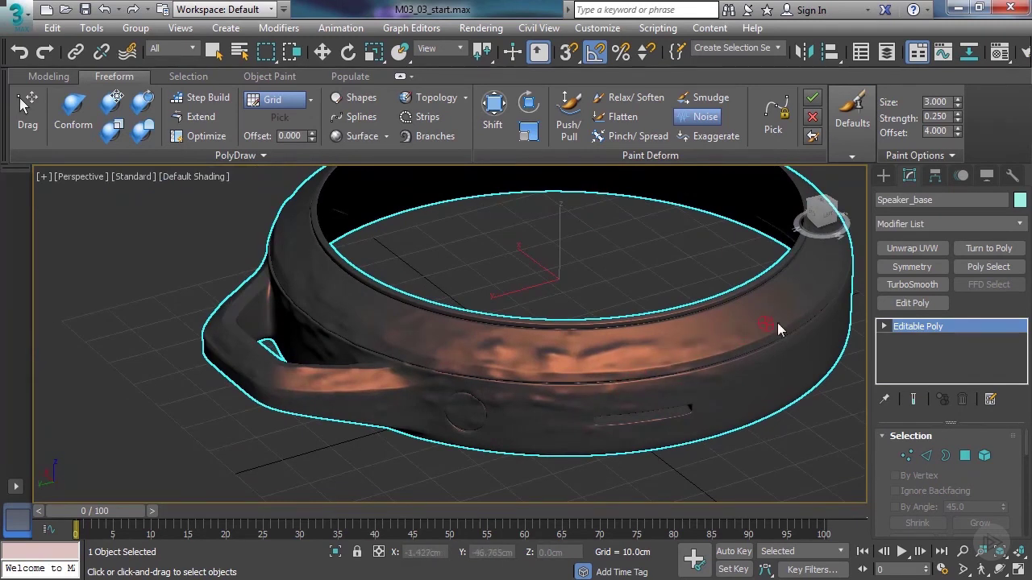
{"action": "left_click_drag", "start_coordinate": [724, 327], "coordinate": [418, 324]}
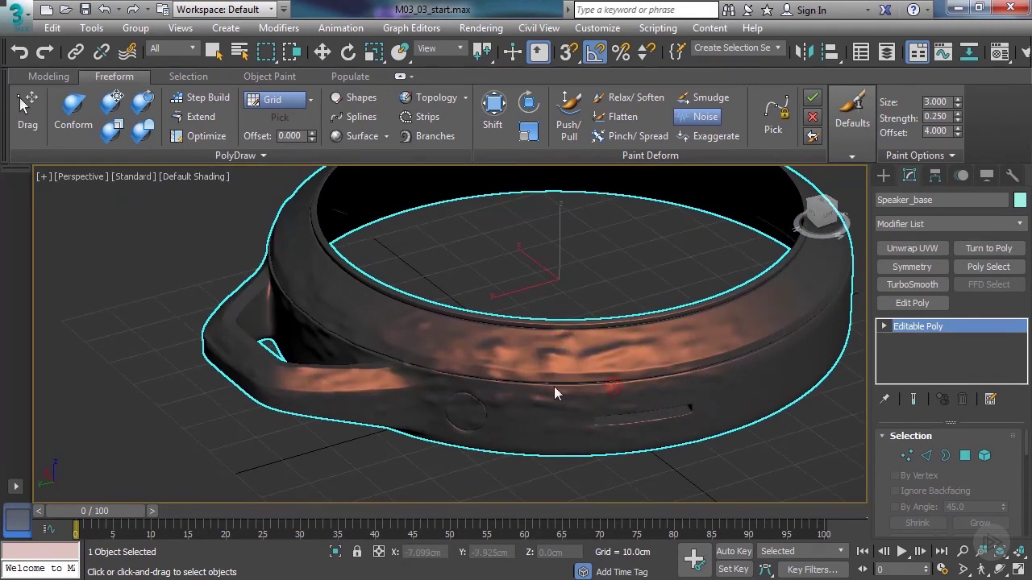
{"action": "middle_click_drag", "start_coordinate": [477, 427], "coordinate": [528, 373], "text": "alt"}
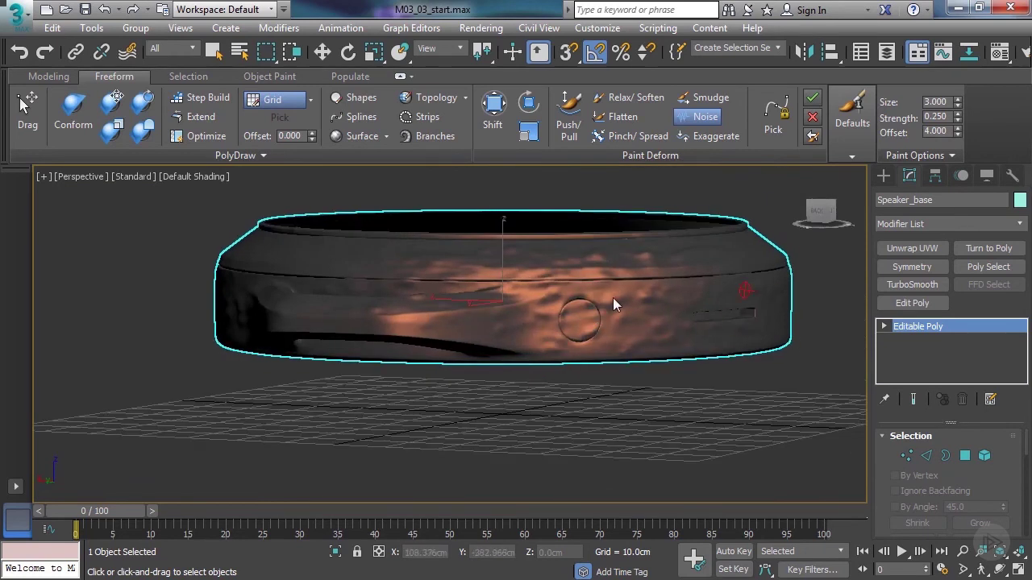
{"action": "middle_click_drag", "start_coordinate": [471, 316], "coordinate": [422, 311], "text": "alt"}
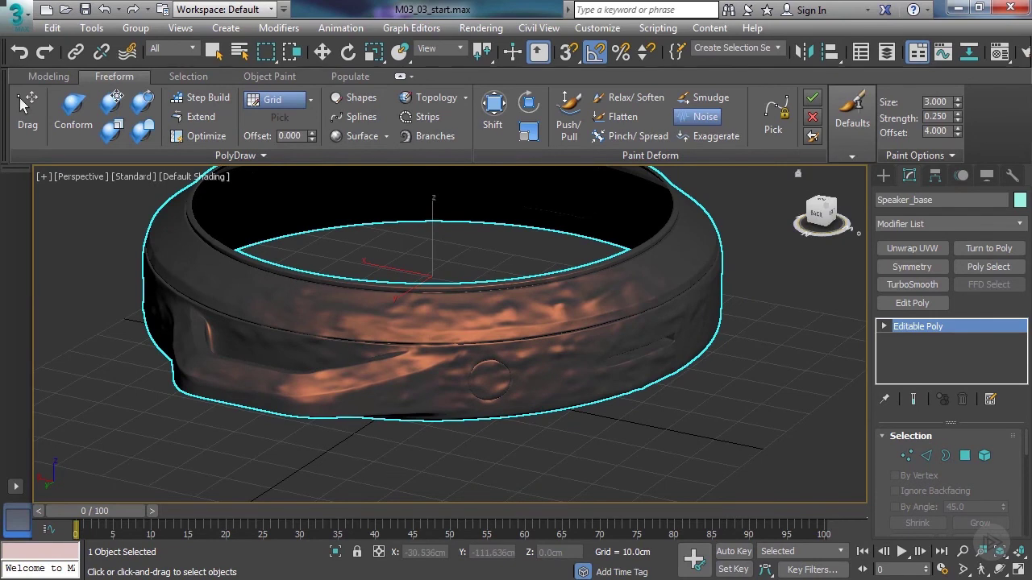
Step: Set the Exaggerate brush size to 6 and paint it over the bumps on the bevel and side wall
{"action": "left_click", "coordinate": [703, 137]}
{"action": "middle_click_drag", "start_coordinate": [560, 241], "coordinate": [506, 237]}
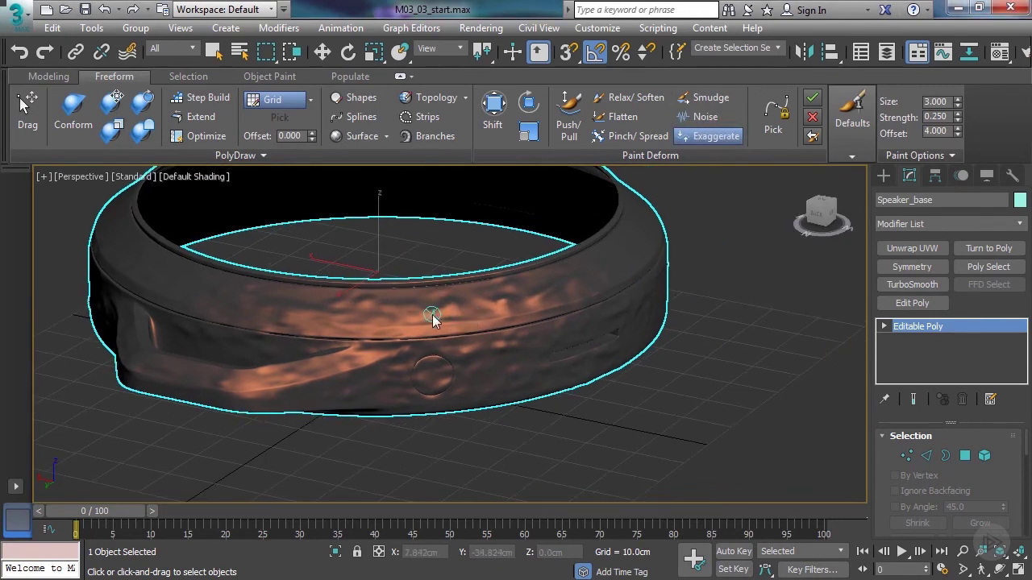
{"action": "double_click", "coordinate": [946, 102]}
{"action": "type", "text": "6"}
{"action": "key", "text": "Return"}
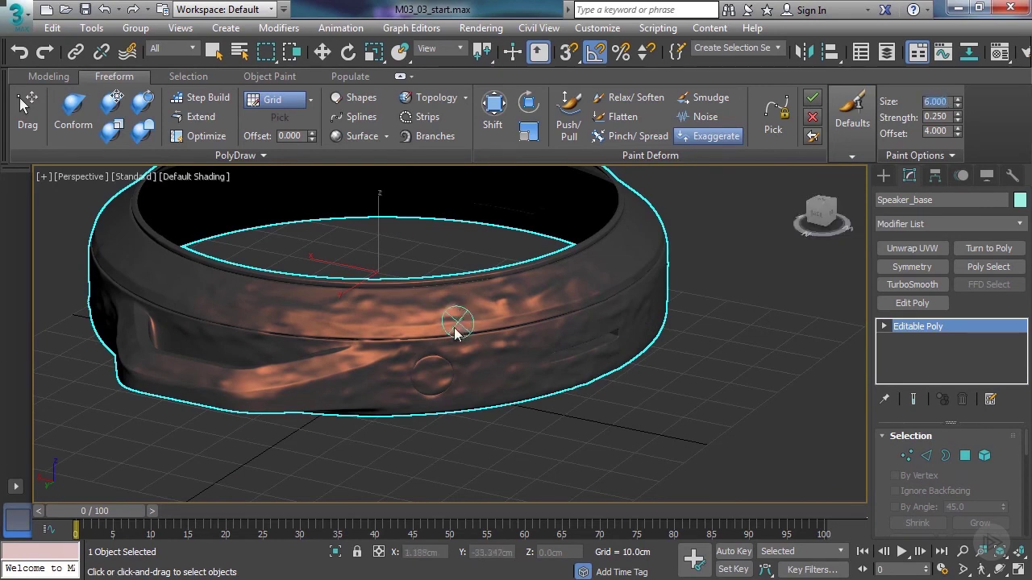
{"action": "middle_click_drag", "start_coordinate": [541, 302], "coordinate": [453, 327], "text": "alt"}
{"action": "mouse_move", "coordinate": [453, 327]}
{"action": "left_mouse_down"}
{"action": "mouse_move", "coordinate": [593, 322]}
{"action": "mouse_move", "coordinate": [446, 345]}
{"action": "mouse_move", "coordinate": [596, 333]}
{"action": "mouse_move", "coordinate": [486, 338]}
{"action": "mouse_move", "coordinate": [467, 361]}
{"action": "mouse_move", "coordinate": [494, 328]}
{"action": "mouse_move", "coordinate": [199, 385]}
{"action": "mouse_move", "coordinate": [637, 339]}
{"action": "mouse_move", "coordinate": [600, 341]}
{"action": "mouse_move", "coordinate": [723, 309]}
{"action": "mouse_move", "coordinate": [689, 343]}
{"action": "mouse_move", "coordinate": [291, 373]}
{"action": "left_mouse_up"}
Step: Intensify the bumps along the bevel's lower edge above the round button and slot with Exaggerate
{"action": "scroll", "coordinate": [596, 333], "scroll_direction": "up", "scroll_amount": 5}
{"action": "scroll", "coordinate": [394, 343], "scroll_direction": "down", "scroll_amount": 4}
{"action": "middle_click_drag", "start_coordinate": [394, 344], "coordinate": [444, 344], "text": "alt"}
{"action": "scroll", "coordinate": [485, 343], "scroll_direction": "up", "scroll_amount": 4}
{"action": "mouse_move", "coordinate": [486, 348]}
{"action": "left_mouse_down"}
{"action": "mouse_move", "coordinate": [495, 346]}
{"action": "mouse_move", "coordinate": [203, 387]}
{"action": "mouse_move", "coordinate": [303, 393]}
{"action": "mouse_move", "coordinate": [626, 354]}
{"action": "mouse_move", "coordinate": [726, 327]}
{"action": "mouse_move", "coordinate": [423, 354]}
{"action": "mouse_move", "coordinate": [435, 364]}
{"action": "left_mouse_up"}
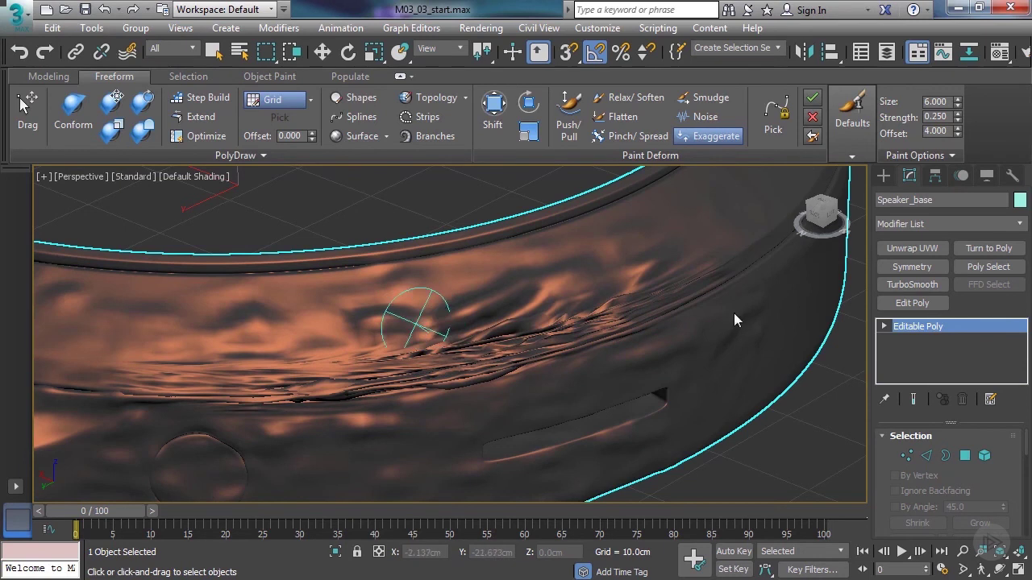
{"action": "left_click_drag", "start_coordinate": [481, 363], "coordinate": [613, 315]}
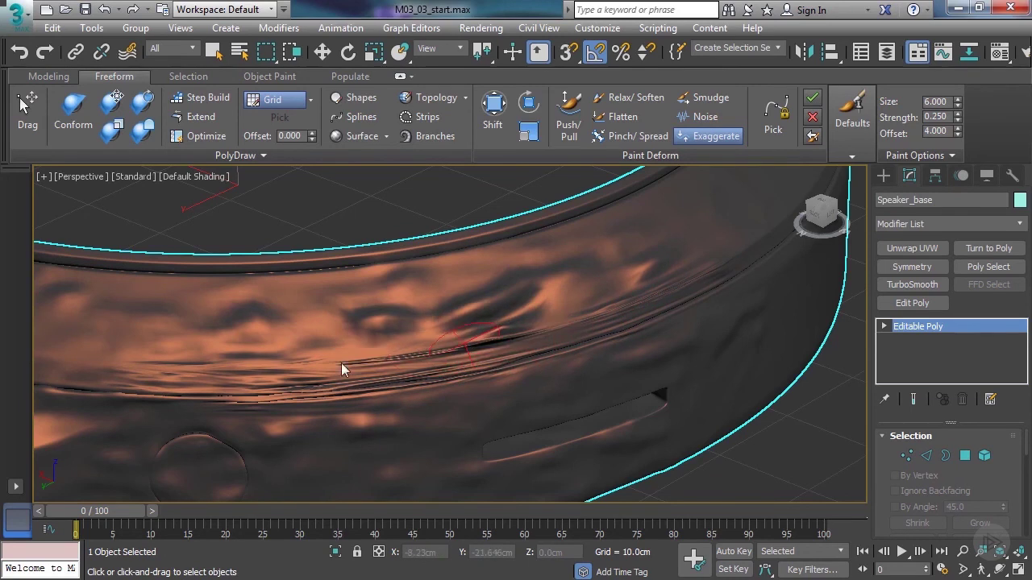
{"action": "scroll", "coordinate": [490, 297], "scroll_direction": "down", "scroll_amount": 3}
{"action": "scroll", "coordinate": [451, 270], "scroll_direction": "up", "scroll_amount": 2}
{"action": "middle_click_drag", "start_coordinate": [450, 271], "coordinate": [506, 267]}
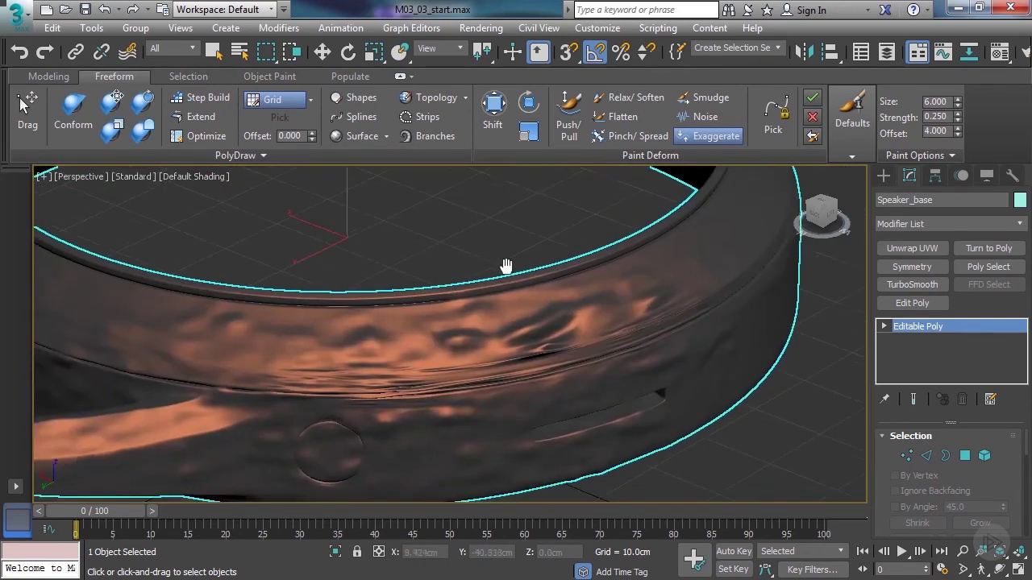
Step: Pinch the surface where the recess ledge ends beside the round button with the Pinch/Spread brush
{"action": "left_click", "coordinate": [619, 136]}
{"action": "middle_click_drag", "start_coordinate": [634, 253], "coordinate": [536, 327], "text": "alt"}
{"action": "middle_click_drag", "start_coordinate": [473, 334], "coordinate": [421, 363], "text": "alt"}
{"action": "mouse_move", "coordinate": [382, 365]}
{"action": "left_mouse_down"}
{"action": "mouse_move", "coordinate": [457, 331]}
{"action": "mouse_move", "coordinate": [408, 378]}
{"action": "left_mouse_up"}
{"action": "left_click_drag", "start_coordinate": [454, 354], "coordinate": [460, 346]}
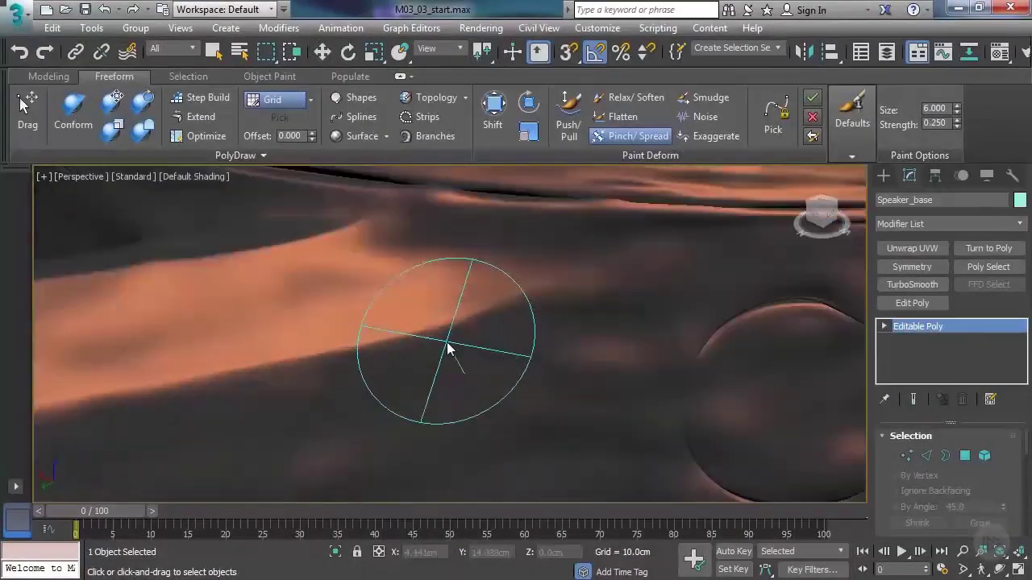
{"action": "mouse_move", "coordinate": [452, 346]}
{"action": "left_mouse_down"}
{"action": "mouse_move", "coordinate": [572, 345]}
{"action": "mouse_move", "coordinate": [479, 343]}
{"action": "mouse_move", "coordinate": [415, 379]}
{"action": "mouse_move", "coordinate": [312, 405]}
{"action": "mouse_move", "coordinate": [343, 369]}
{"action": "mouse_move", "coordinate": [500, 345]}
{"action": "mouse_move", "coordinate": [242, 391]}
{"action": "left_mouse_up"}
Step: Paint another Pinch/Spread stroke near the ledge's end with edged faces temporarily displayed
{"action": "key", "text": "F4"}
{"action": "mouse_move", "coordinate": [494, 326]}
{"action": "left_mouse_down"}
{"action": "mouse_move", "coordinate": [344, 370]}
{"action": "mouse_move", "coordinate": [435, 366]}
{"action": "left_mouse_up"}
{"action": "key", "text": "F4"}
Step: Examine the deformed bevel, recess ledge and side wall of the speaker base from several angles and distances
{"action": "scroll", "coordinate": [427, 371], "scroll_direction": "down", "scroll_amount": 3}
{"action": "mouse_move", "coordinate": [391, 377]}
{"action": "middle_mouse_down", "text": "alt"}
{"action": "mouse_move", "coordinate": [478, 380]}
{"action": "mouse_move", "coordinate": [410, 352]}
{"action": "mouse_move", "coordinate": [443, 346]}
{"action": "mouse_move", "coordinate": [419, 350]}
{"action": "mouse_move", "coordinate": [464, 314]}
{"action": "mouse_move", "coordinate": [401, 303]}
{"action": "middle_mouse_up", "text": "alt"}
{"action": "scroll", "coordinate": [437, 348], "scroll_direction": "up", "scroll_amount": 2}
{"action": "scroll", "coordinate": [463, 314], "scroll_direction": "down", "scroll_amount": 2}
{"action": "scroll", "coordinate": [562, 240], "scroll_direction": "down", "scroll_amount": 2}
{"action": "middle_click_drag", "start_coordinate": [562, 241], "coordinate": [502, 272], "text": "alt"}
{"action": "middle_click_drag", "start_coordinate": [603, 232], "coordinate": [498, 312], "text": "alt"}
{"action": "scroll", "coordinate": [535, 334], "scroll_direction": "down", "scroll_amount": 5}
{"action": "scroll", "coordinate": [504, 303], "scroll_direction": "up", "scroll_amount": 10}
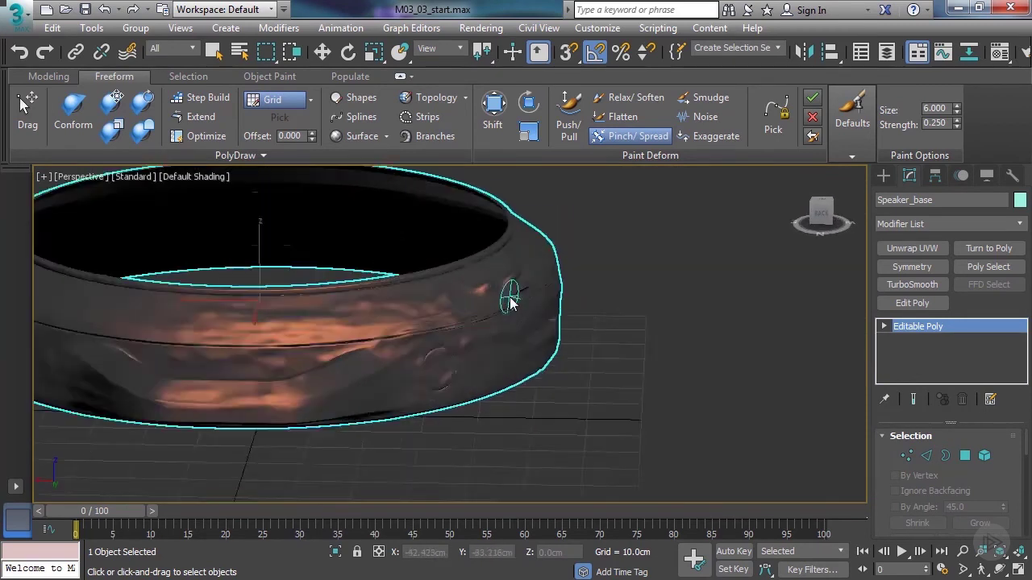
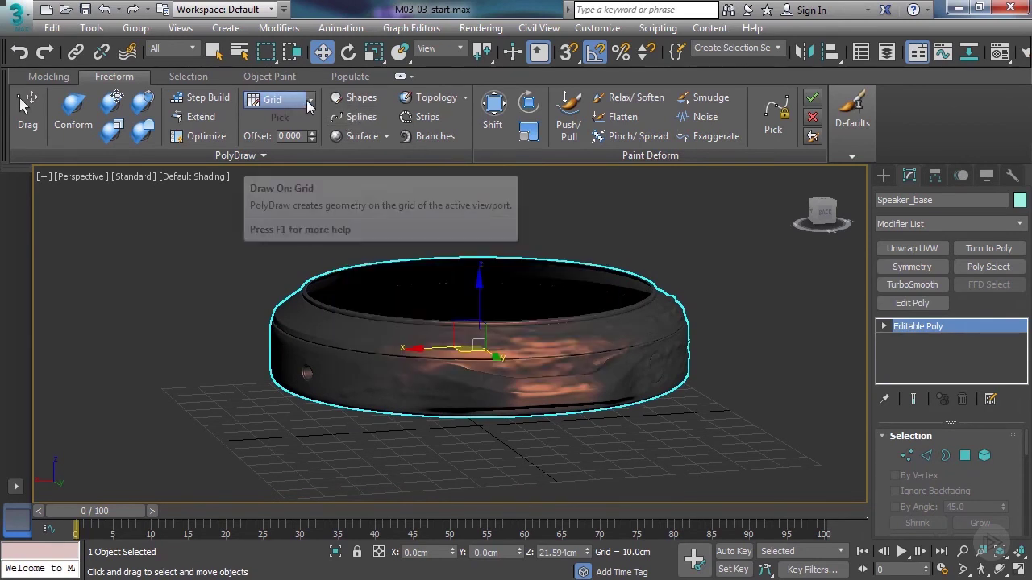
Step: Set PolyDraw to draw on a surface and pick Speaker_base as the target object
{"action": "left_click", "coordinate": [311, 105]}
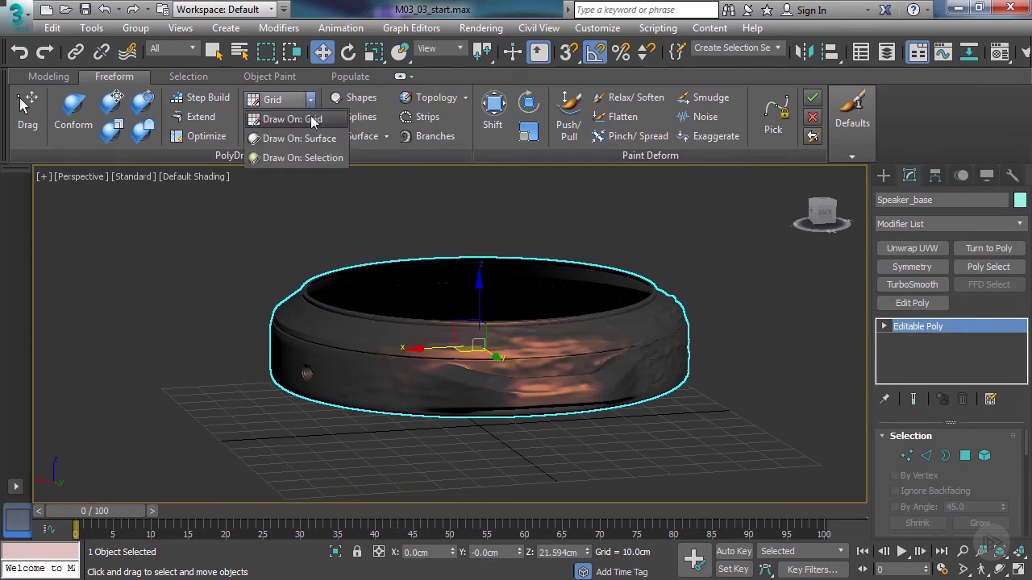
{"action": "left_click", "coordinate": [312, 139]}
{"action": "left_click", "coordinate": [286, 119]}
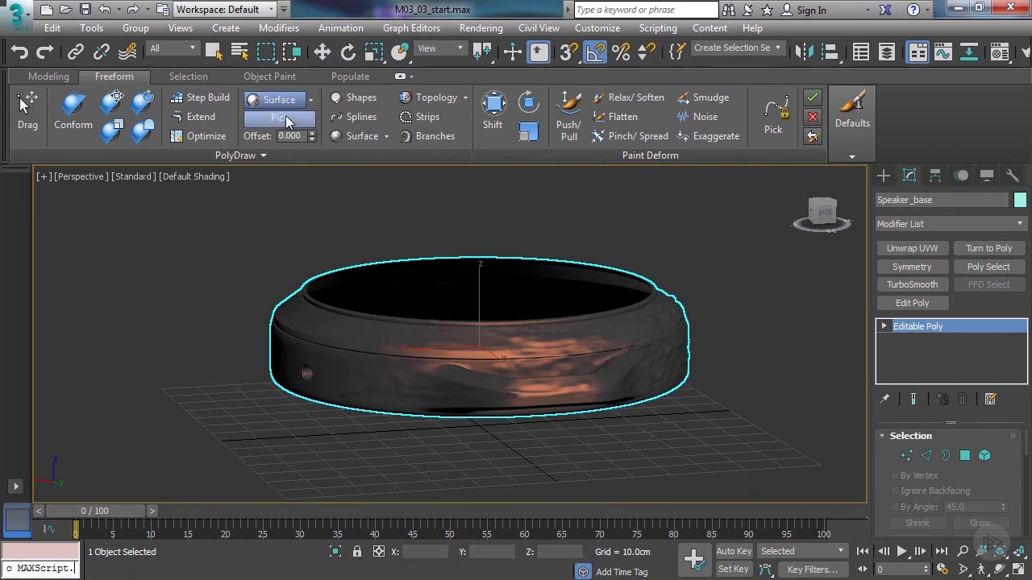
{"action": "left_click", "coordinate": [345, 363]}
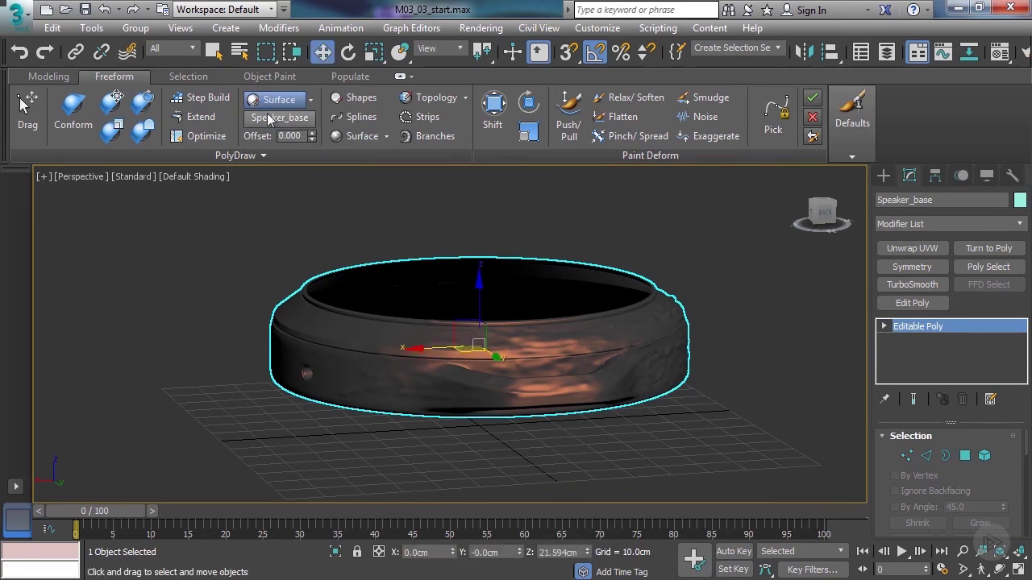
{"action": "mouse_move", "coordinate": [385, 323]}
{"action": "middle_mouse_down", "text": "alt"}
{"action": "mouse_move", "coordinate": [440, 325]}
{"action": "mouse_move", "coordinate": [430, 301]}
{"action": "mouse_move", "coordinate": [414, 329]}
{"action": "middle_mouse_up", "text": "alt"}
{"action": "key", "text": "F4"}
{"action": "key", "text": "F4"}
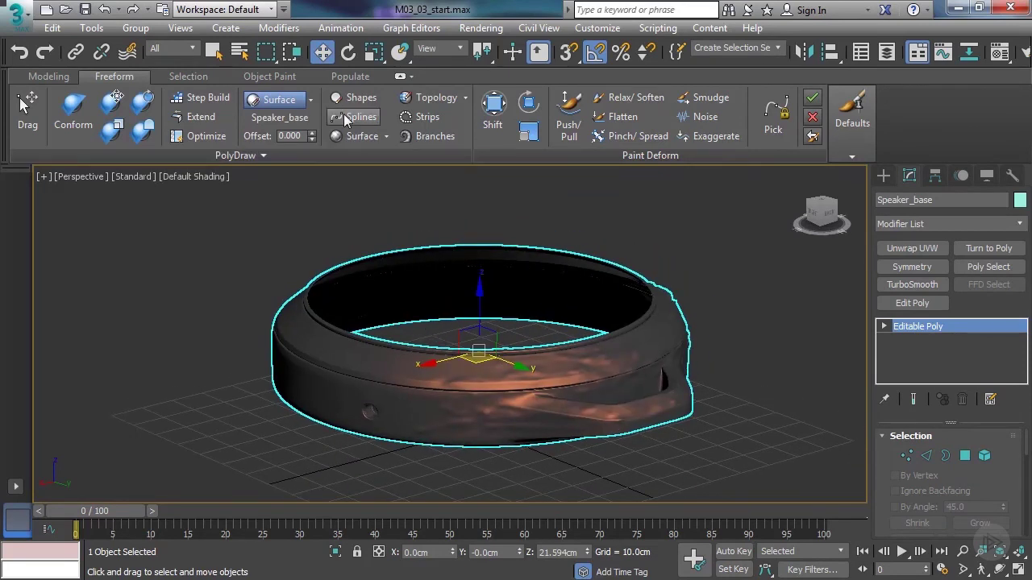
Step: Draw a wavy freehand spline across the smooth outer side wall of the speaker base with the PolyDraw Splines tool
{"action": "middle_click_drag", "start_coordinate": [414, 396], "coordinate": [515, 384], "text": "alt"}
{"action": "middle_click_drag", "start_coordinate": [347, 318], "coordinate": [394, 360], "text": "alt"}
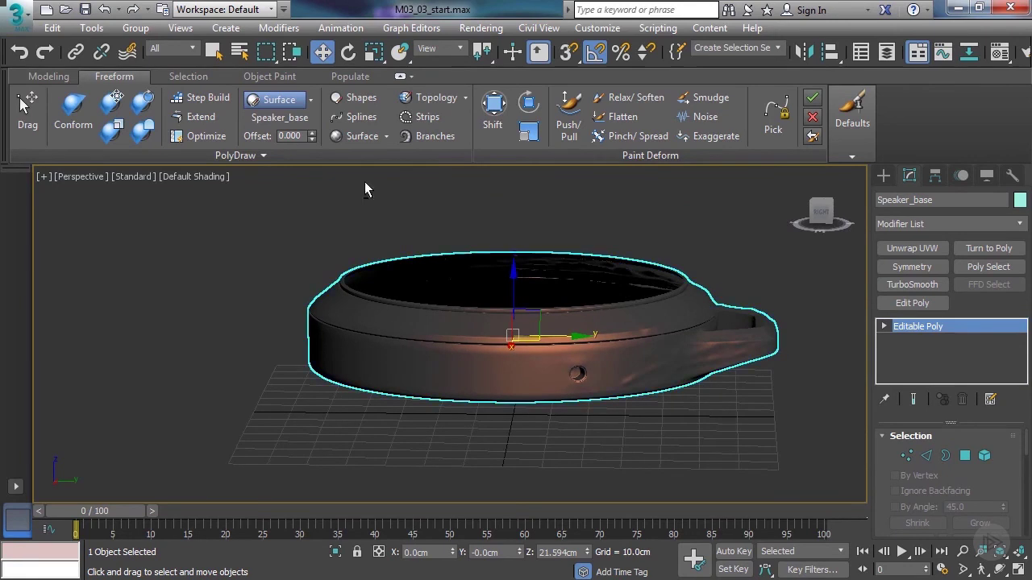
{"action": "left_click", "coordinate": [337, 117]}
{"action": "middle_click_drag", "start_coordinate": [426, 260], "coordinate": [433, 274], "text": "alt"}
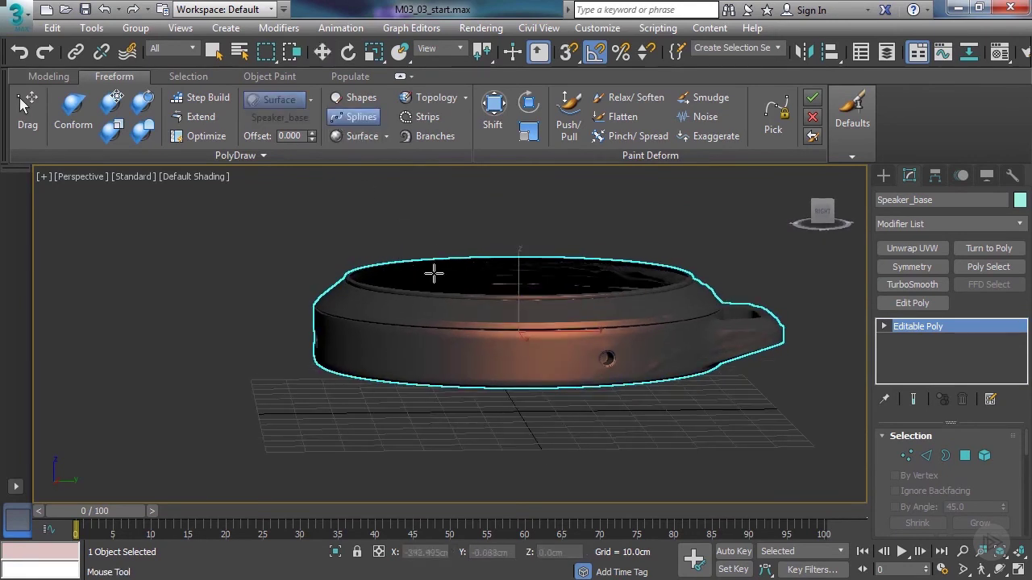
{"action": "mouse_move", "coordinate": [545, 371]}
{"action": "left_mouse_down"}
{"action": "mouse_move", "coordinate": [482, 323]}
{"action": "mouse_move", "coordinate": [414, 323]}
{"action": "mouse_move", "coordinate": [336, 343]}
{"action": "mouse_move", "coordinate": [326, 304]}
{"action": "left_mouse_up"}
{"action": "mouse_move", "coordinate": [326, 304]}
{"action": "middle_mouse_down", "text": "alt"}
{"action": "mouse_move", "coordinate": [422, 364]}
{"action": "mouse_move", "coordinate": [462, 349]}
{"action": "mouse_move", "coordinate": [521, 355]}
{"action": "mouse_move", "coordinate": [387, 370]}
{"action": "middle_mouse_up", "text": "alt"}
{"action": "scroll", "coordinate": [388, 370], "scroll_direction": "up", "scroll_amount": 3}
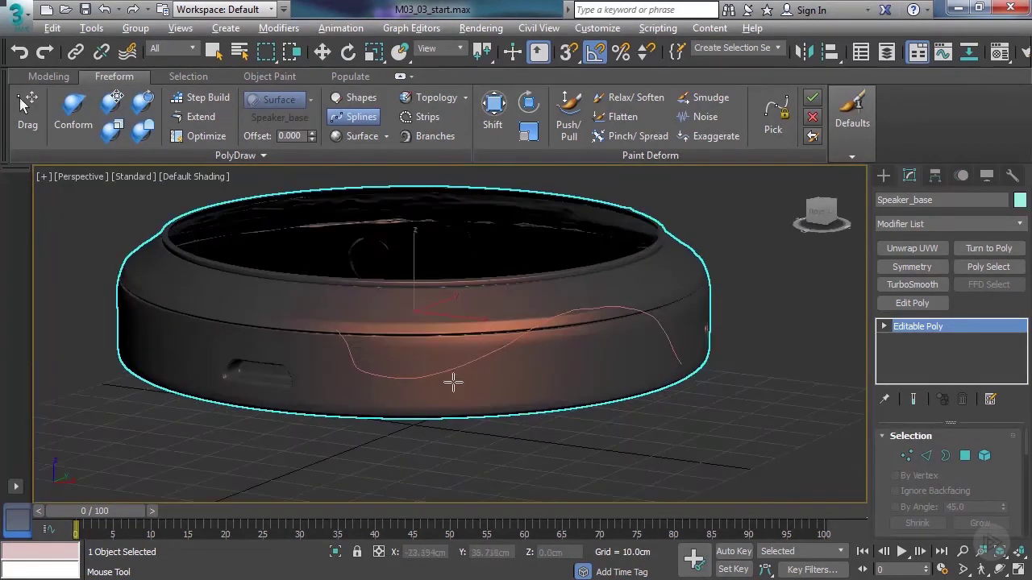
{"action": "middle_click_drag", "start_coordinate": [454, 383], "coordinate": [400, 381], "text": "alt"}
{"action": "middle_click_drag", "start_coordinate": [442, 282], "coordinate": [409, 295]}
{"action": "middle_click_drag", "start_coordinate": [479, 298], "coordinate": [500, 299], "text": "alt"}
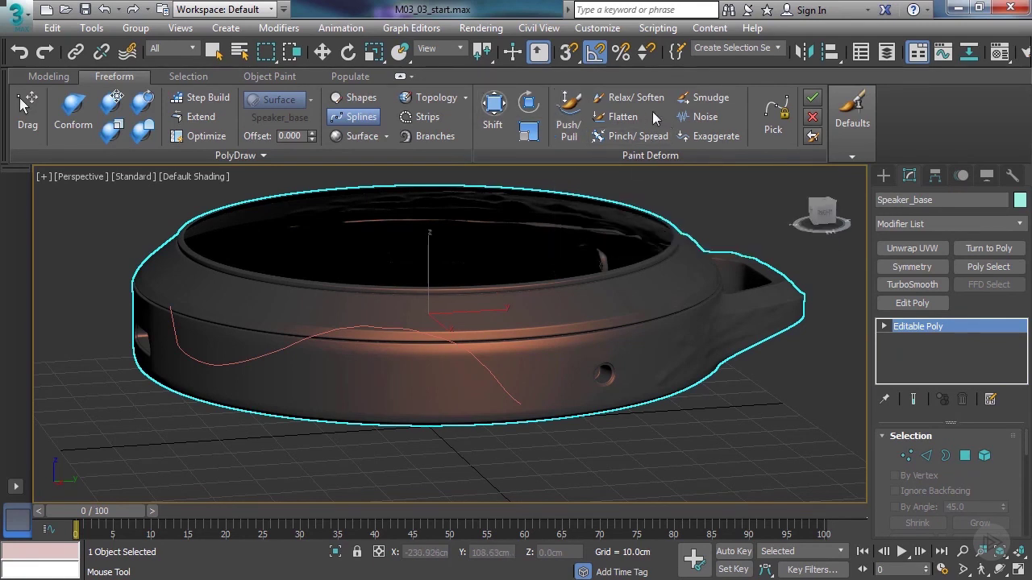
Step: Pick the wavy spline on the side wall as the Constrain to Spline path and activate the Push/Pull brush
{"action": "left_click", "coordinate": [570, 144]}
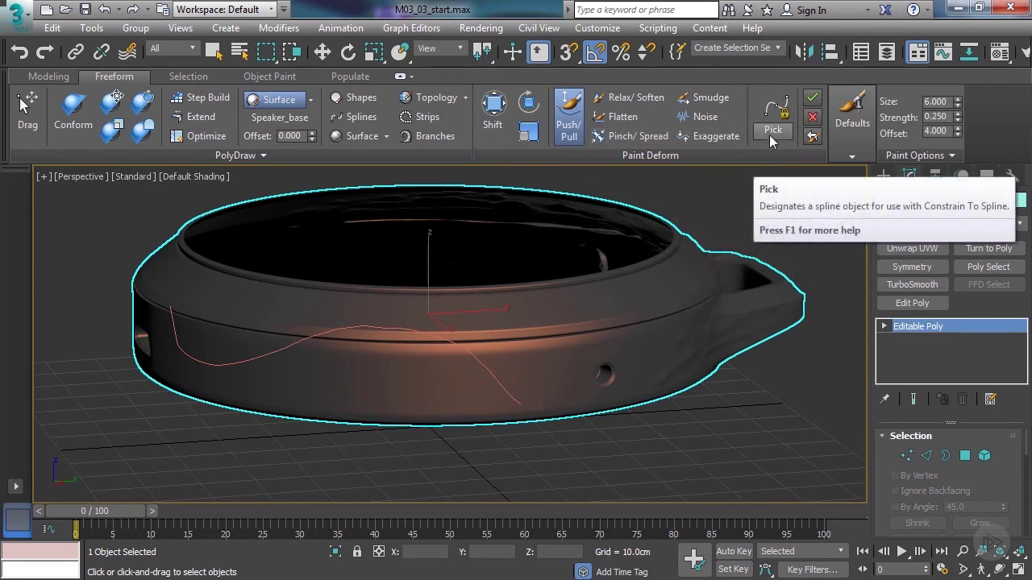
{"action": "key", "text": "w"}
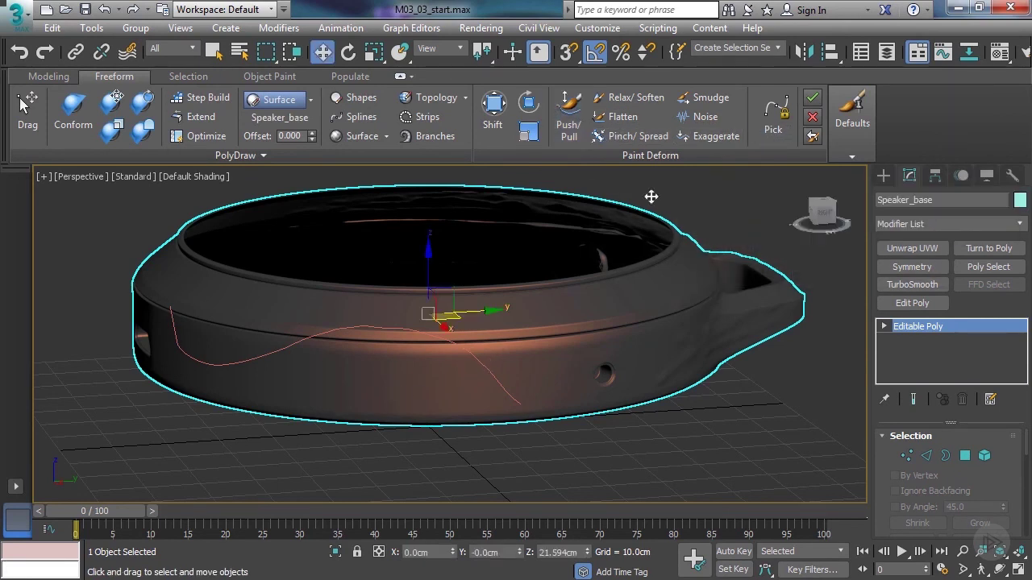
{"action": "left_click", "coordinate": [773, 129]}
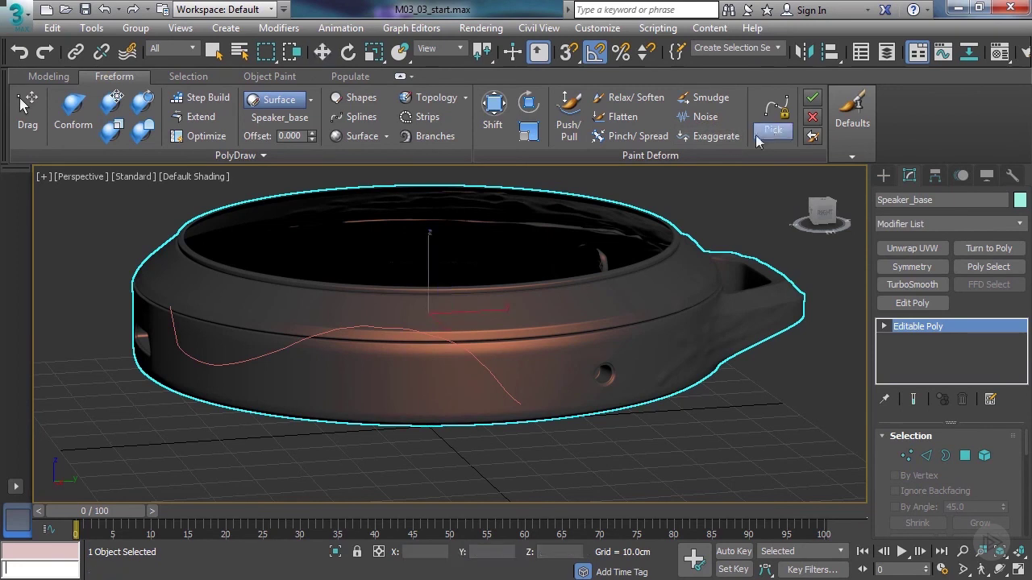
{"action": "left_click", "coordinate": [475, 358]}
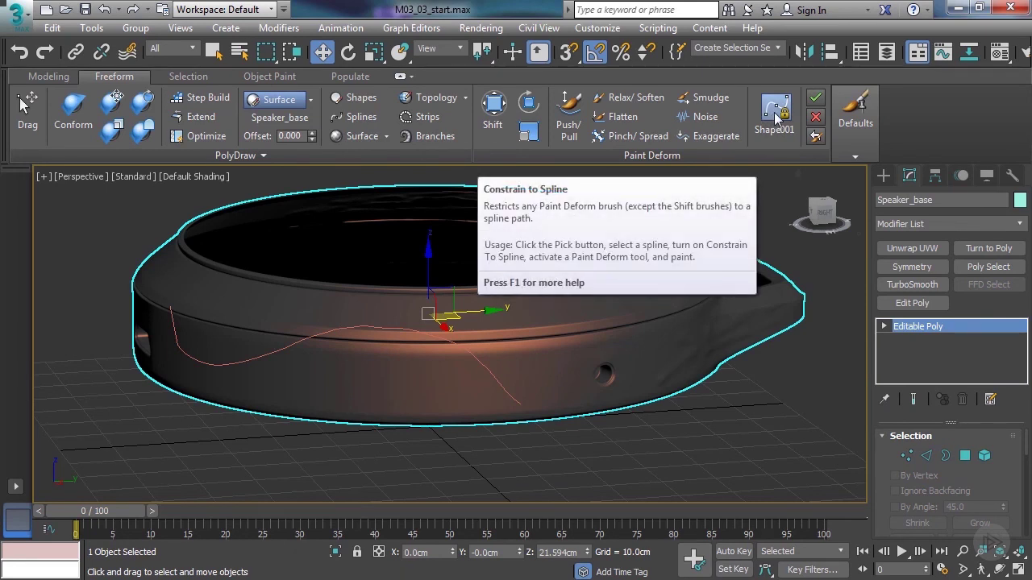
{"action": "left_click", "coordinate": [567, 126]}
Step: Try Push/Pull strokes along the constraining spline on the outer side wall, and undo them
{"action": "middle_click_drag", "start_coordinate": [500, 372], "coordinate": [557, 367]}
{"action": "mouse_move", "coordinate": [575, 398]}
{"action": "left_mouse_down"}
{"action": "mouse_move", "coordinate": [543, 372]}
{"action": "mouse_move", "coordinate": [477, 349]}
{"action": "left_mouse_up"}
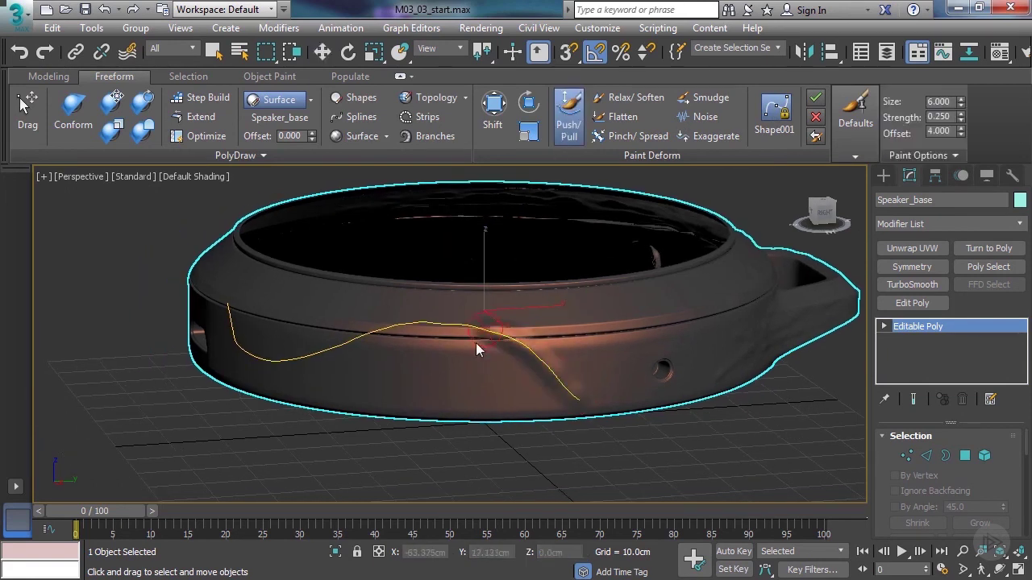
{"action": "left_click_drag", "start_coordinate": [248, 348], "coordinate": [228, 310]}
{"action": "mouse_move", "coordinate": [366, 345]}
{"action": "left_mouse_down"}
{"action": "mouse_move", "coordinate": [521, 404]}
{"action": "mouse_move", "coordinate": [504, 355]}
{"action": "mouse_move", "coordinate": [278, 371]}
{"action": "left_mouse_up"}
{"action": "middle_click_drag", "start_coordinate": [245, 328], "coordinate": [380, 372], "text": "alt"}
{"action": "middle_click_drag", "start_coordinate": [455, 408], "coordinate": [628, 378], "text": "alt"}
{"action": "scroll", "coordinate": [467, 397], "scroll_direction": "up", "scroll_amount": 2}
{"action": "key", "text": "ctrl+z"}
{"action": "scroll", "coordinate": [627, 378], "scroll_direction": "up", "scroll_amount": 2}
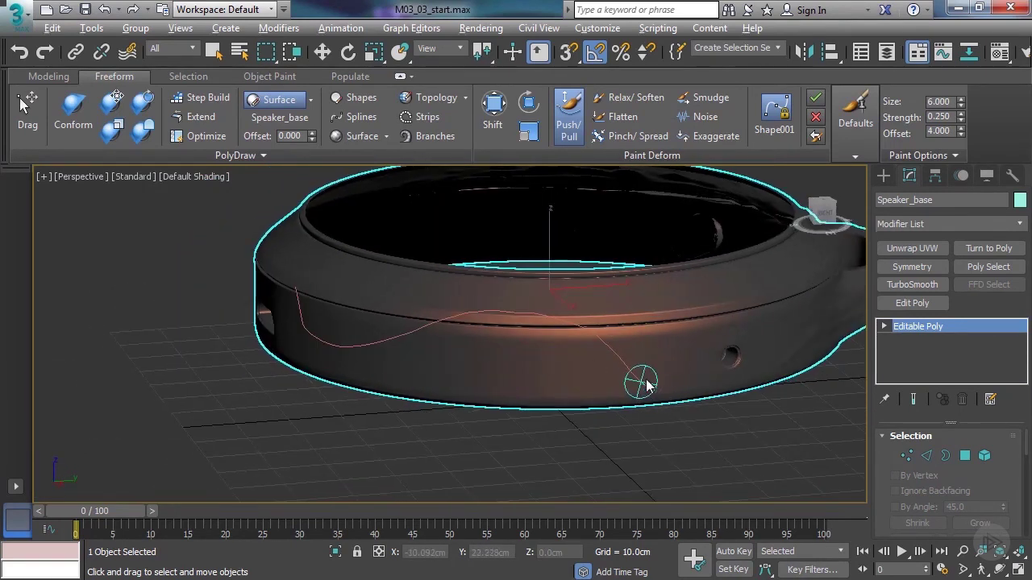
{"action": "left_click_drag", "start_coordinate": [645, 379], "coordinate": [551, 324]}
{"action": "left_click_drag", "start_coordinate": [322, 338], "coordinate": [544, 328]}
{"action": "key", "text": "ctrl+z"}
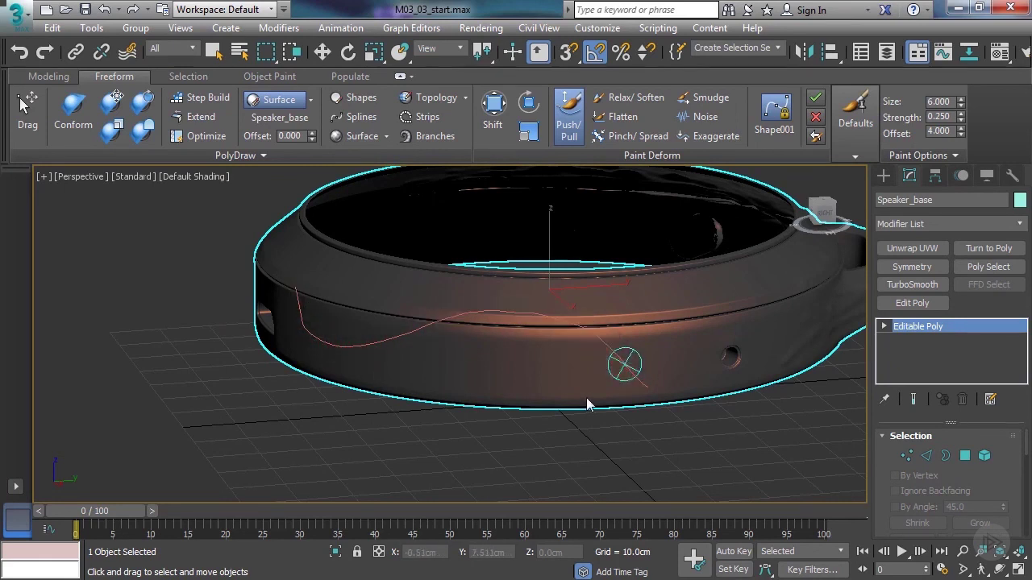
Step: Paint Push/Pull strokes along the whole wavy spline on the speaker base's outer side wall
{"action": "left_click_drag", "start_coordinate": [635, 379], "coordinate": [547, 322]}
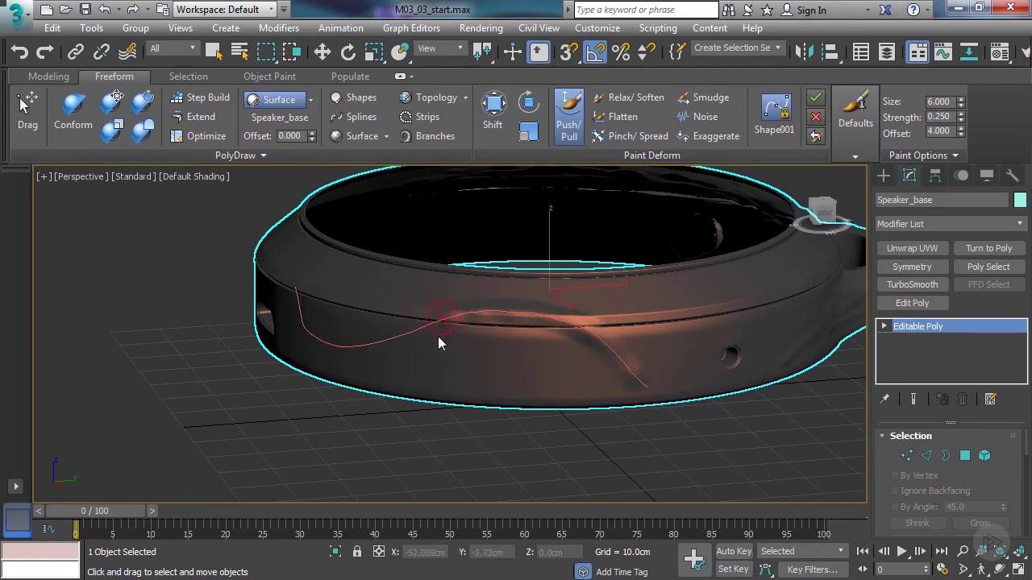
{"action": "left_click_drag", "start_coordinate": [305, 295], "coordinate": [493, 324]}
{"action": "middle_click_drag", "start_coordinate": [634, 376], "coordinate": [491, 361], "text": "alt"}
Step: Move the speaker base down along Z to about 10.7 cm, away from the spline, and isolate it
{"action": "key", "text": "w"}
{"action": "left_click_drag", "start_coordinate": [445, 242], "coordinate": [446, 297]}
{"action": "middle_click_drag", "start_coordinate": [453, 361], "coordinate": [420, 380], "text": "alt"}
{"action": "key", "text": "alt+q"}
{"action": "scroll", "coordinate": [409, 378], "scroll_direction": "up", "scroll_amount": 4}
Step: Examine the isolated speaker base's spline-guided deformation and worn side wall from several angles and distances
{"action": "left_click", "coordinate": [438, 398]}
{"action": "scroll", "coordinate": [471, 367], "scroll_direction": "down", "scroll_amount": 4}
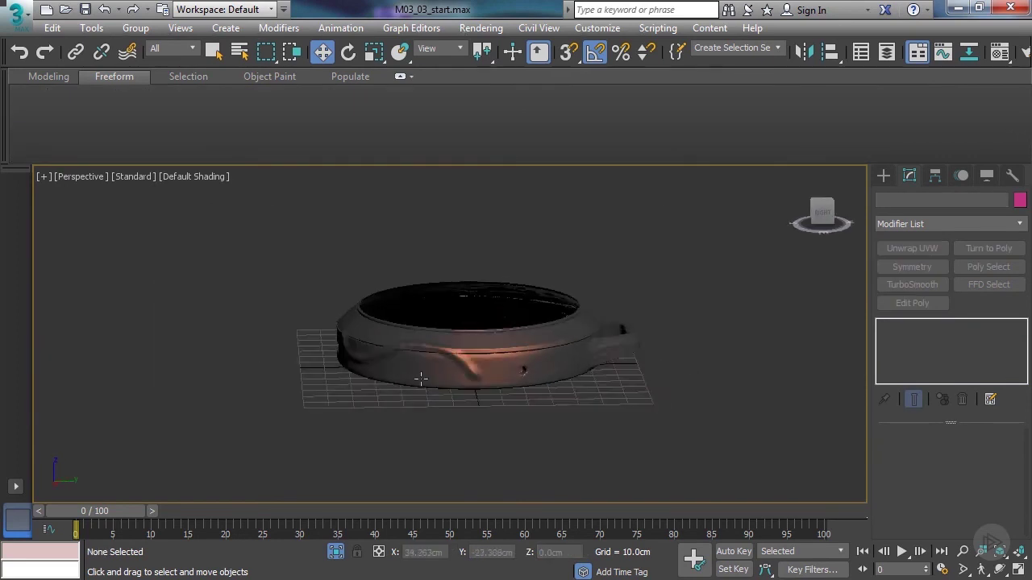
{"action": "scroll", "coordinate": [447, 375], "scroll_direction": "up", "scroll_amount": 4}
{"action": "middle_click_drag", "start_coordinate": [528, 375], "coordinate": [346, 373], "text": "alt"}
{"action": "left_click", "coordinate": [493, 377]}
{"action": "scroll", "coordinate": [499, 377], "scroll_direction": "down", "scroll_amount": 3}
{"action": "scroll", "coordinate": [404, 371], "scroll_direction": "up", "scroll_amount": 4}
{"action": "middle_click_drag", "start_coordinate": [453, 373], "coordinate": [532, 386], "text": "alt"}
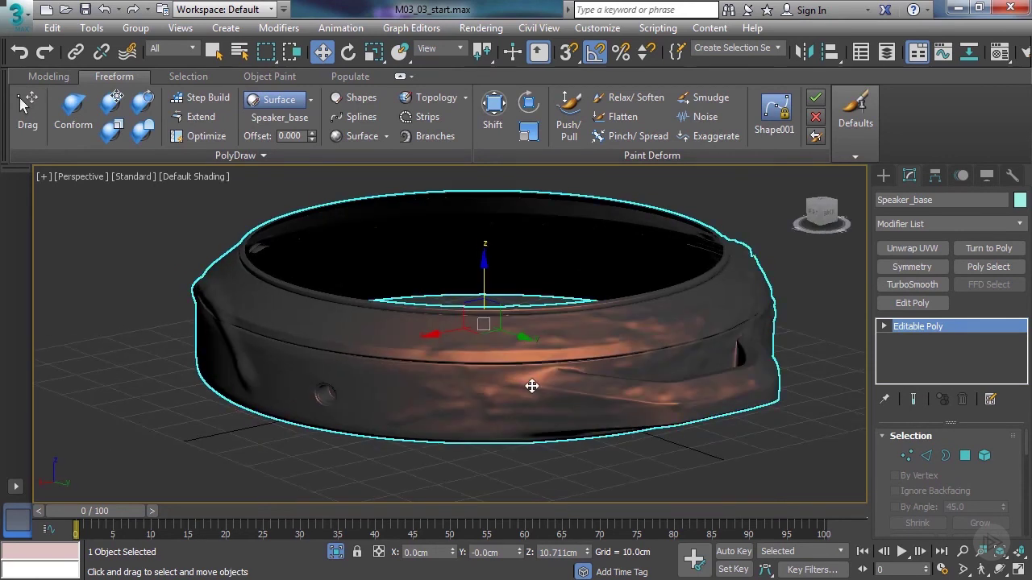